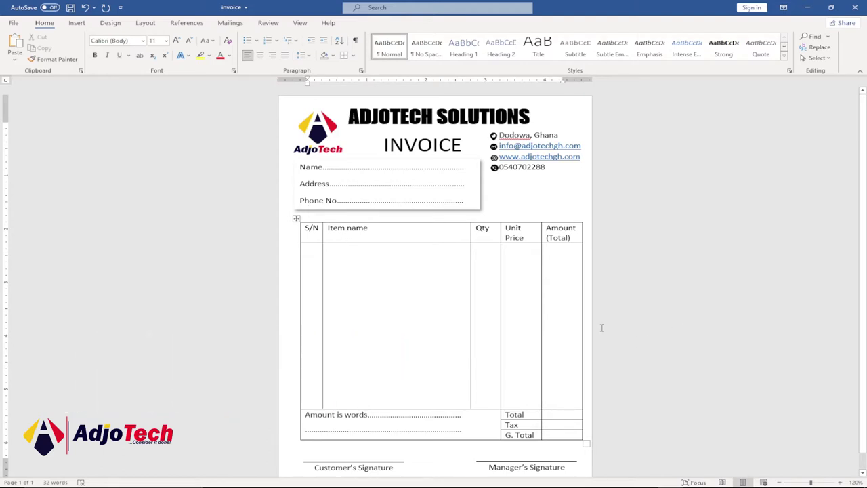
Review the finished sample invoice from its header down to the signature lines, and switch to the blank document.
{"action": "scroll", "coordinate": [408, 280], "scroll_direction": "up", "scroll_amount": 4}
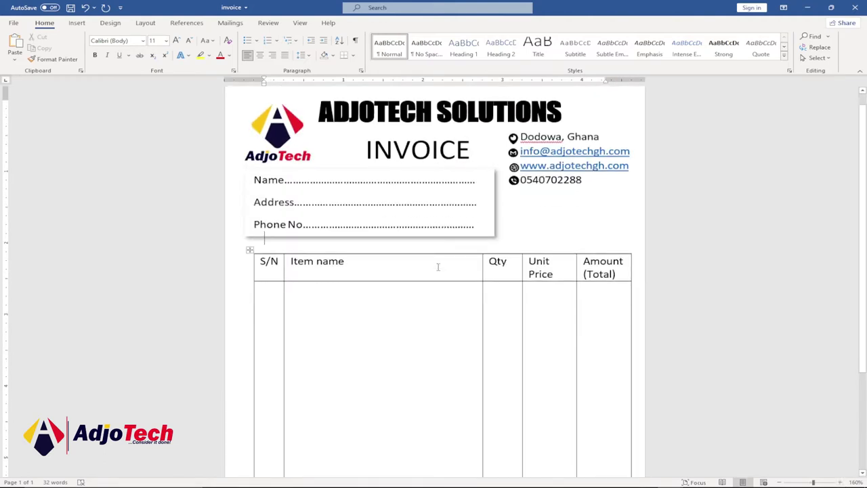
{"action": "scroll", "coordinate": [427, 270], "scroll_direction": "down", "scroll_amount": 3}
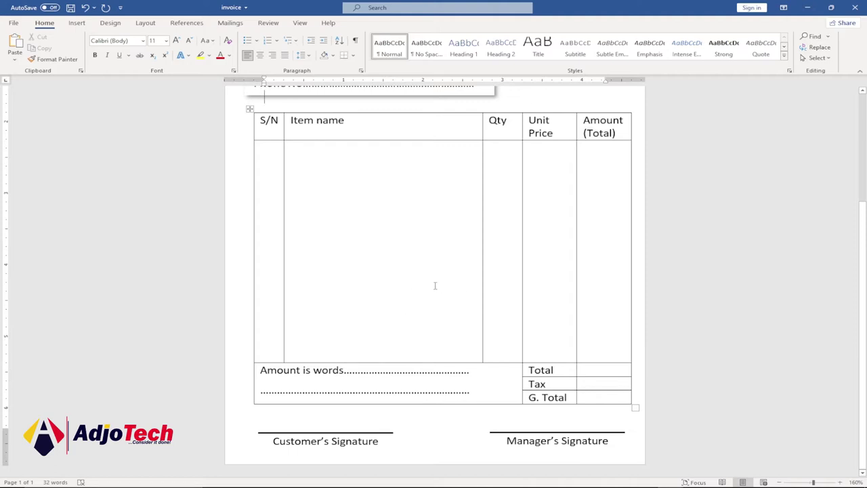
{"action": "mouse_move", "coordinate": [676, 483]}
{"action": "left_click", "coordinate": [762, 437]}
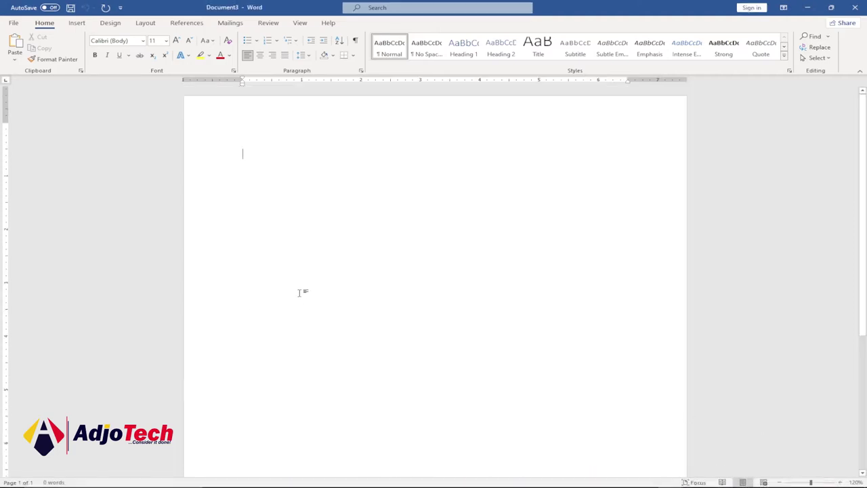
{"action": "scroll", "coordinate": [303, 285], "scroll_direction": "up", "scroll_amount": 2}
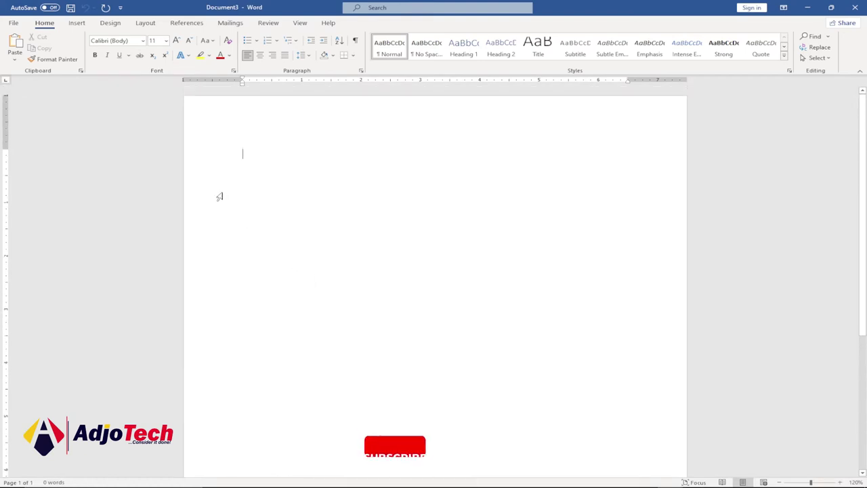
Apply the Narrow margins preset to the blank document.
{"action": "left_click", "coordinate": [145, 23]}
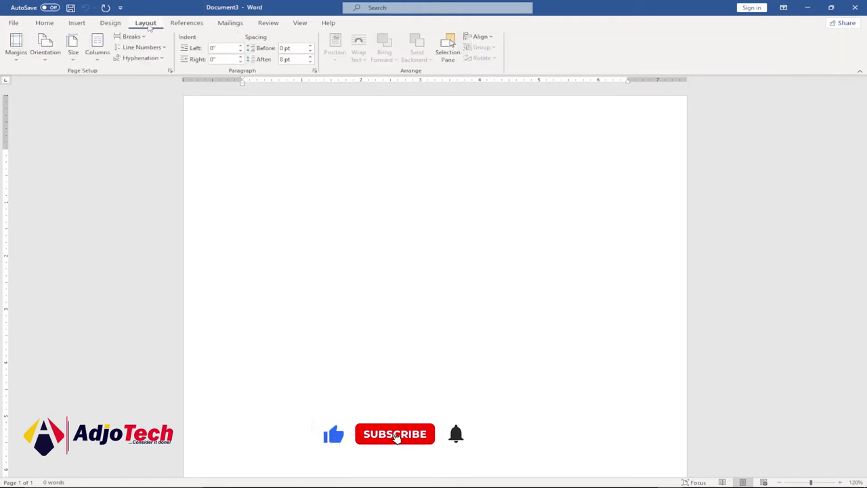
{"action": "left_click", "coordinate": [13, 58]}
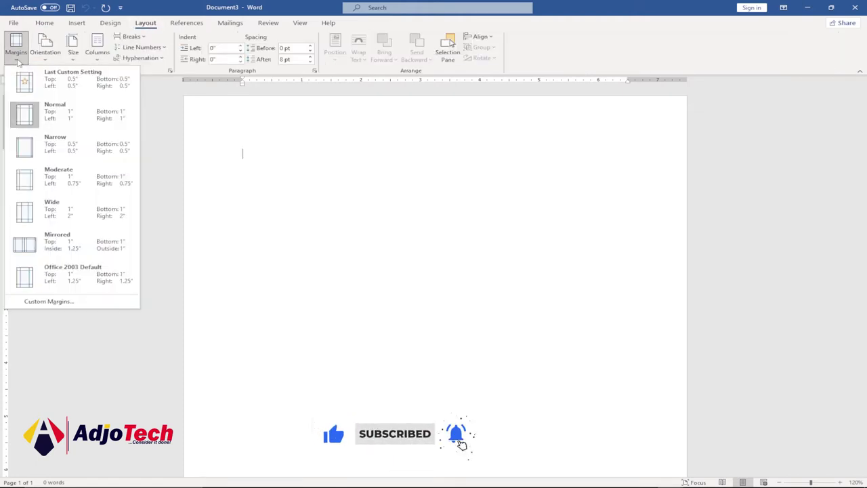
{"action": "left_click", "coordinate": [56, 149]}
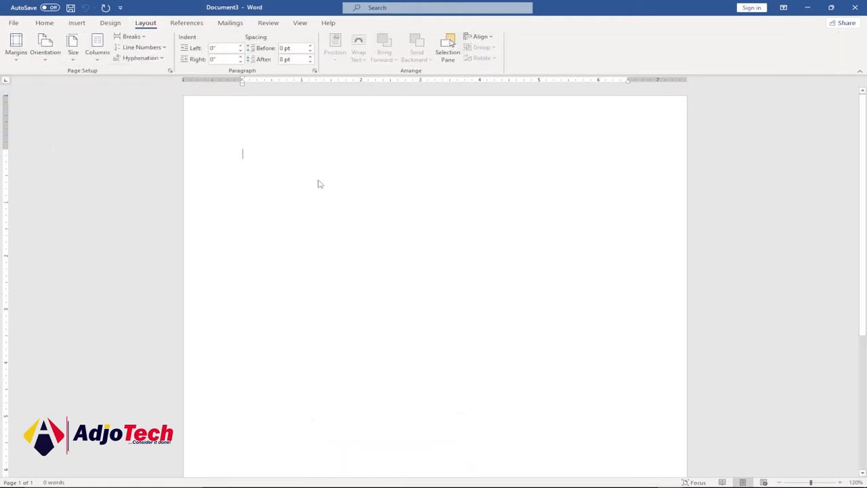
Give the whole document a custom paper size with a width of 5.3 inches and a reduced height.
{"action": "left_click", "coordinate": [74, 54]}
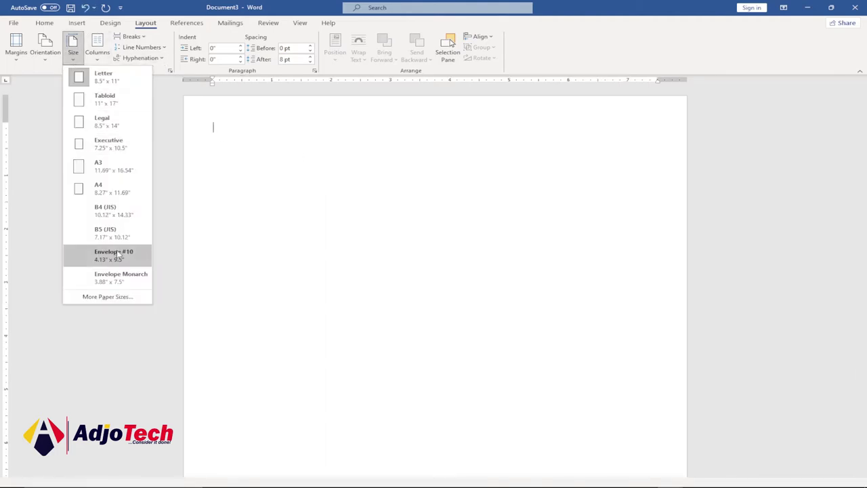
{"action": "left_click", "coordinate": [107, 297]}
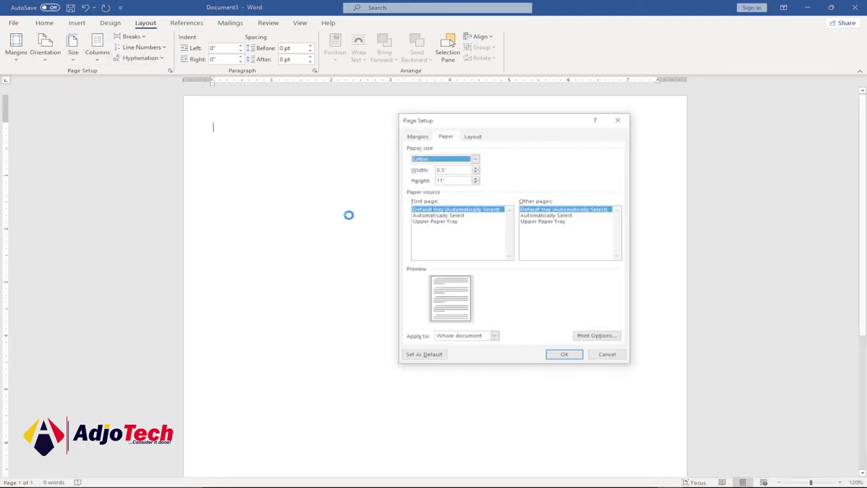
{"action": "left_click_drag", "start_coordinate": [509, 126], "coordinate": [494, 126]}
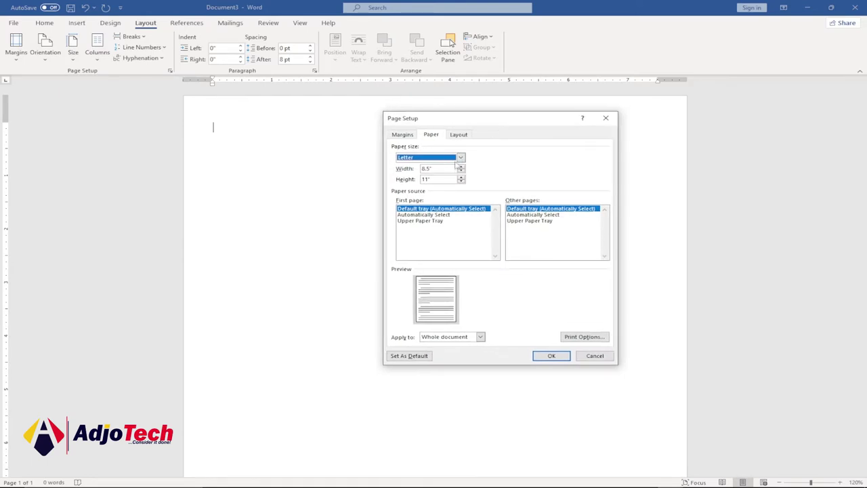
{"action": "key", "text": "Tab"}
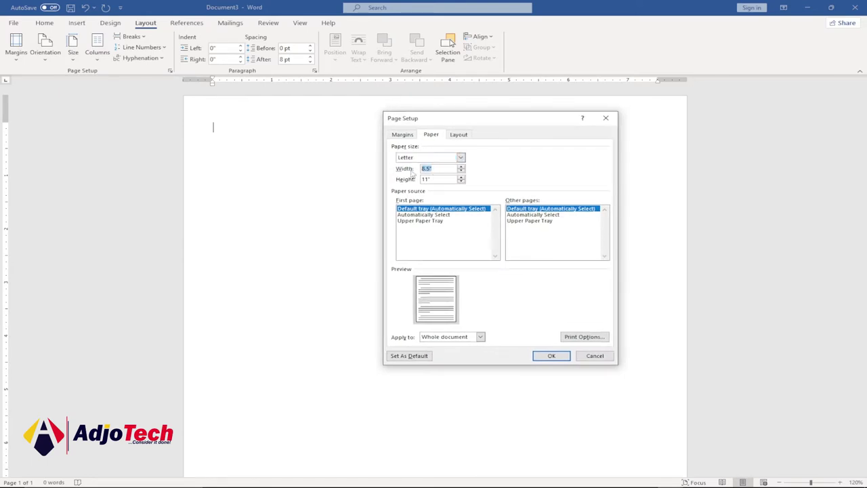
{"action": "type", "text": "5.3"}
{"action": "key", "text": "Tab"}
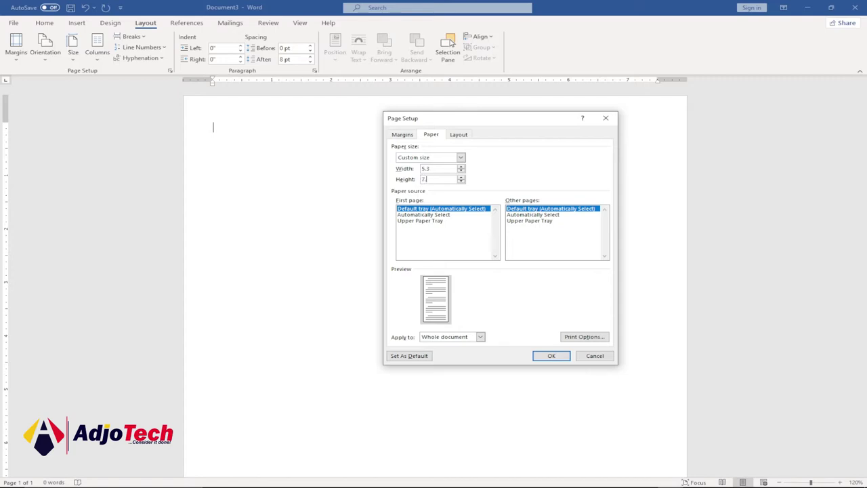
{"action": "left_click", "coordinate": [551, 356]}
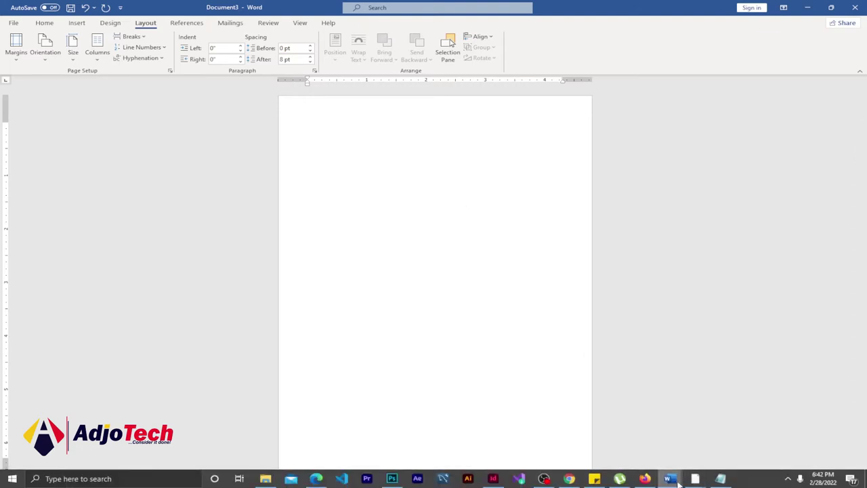
Check the sample invoice's company heading and layout again, and return to the blank document.
{"action": "mouse_move", "coordinate": [671, 477]}
{"action": "left_click", "coordinate": [652, 447]}
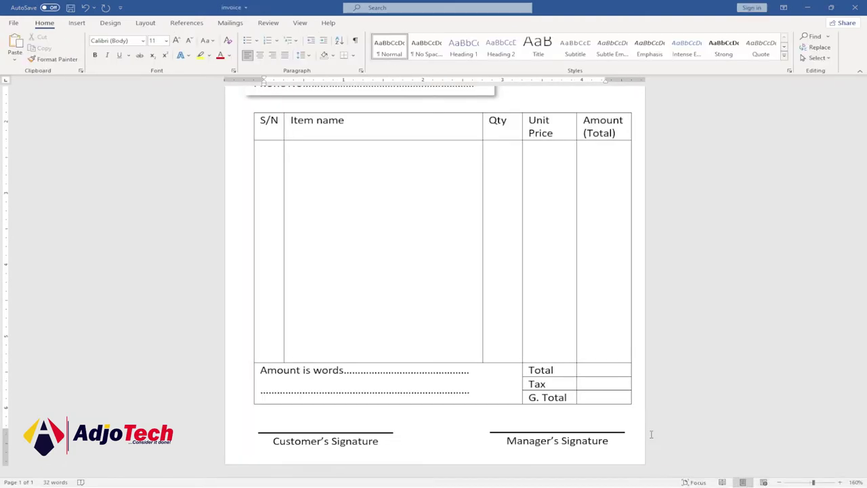
{"action": "scroll", "coordinate": [549, 252], "scroll_direction": "up", "scroll_amount": 4}
{"action": "scroll", "coordinate": [550, 251], "scroll_direction": "down", "scroll_amount": 2}
{"action": "scroll", "coordinate": [549, 251], "scroll_direction": "up", "scroll_amount": 2}
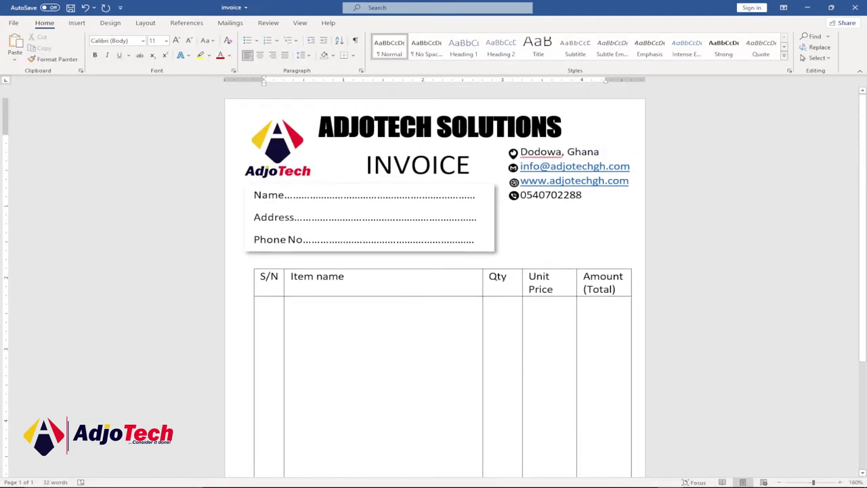
{"action": "mouse_move", "coordinate": [544, 478]}
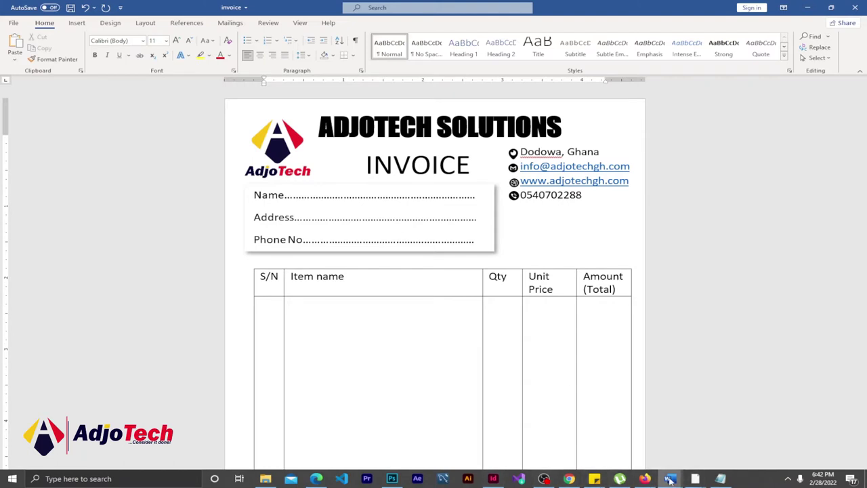
{"action": "mouse_move", "coordinate": [669, 480]}
{"action": "left_click", "coordinate": [764, 442]}
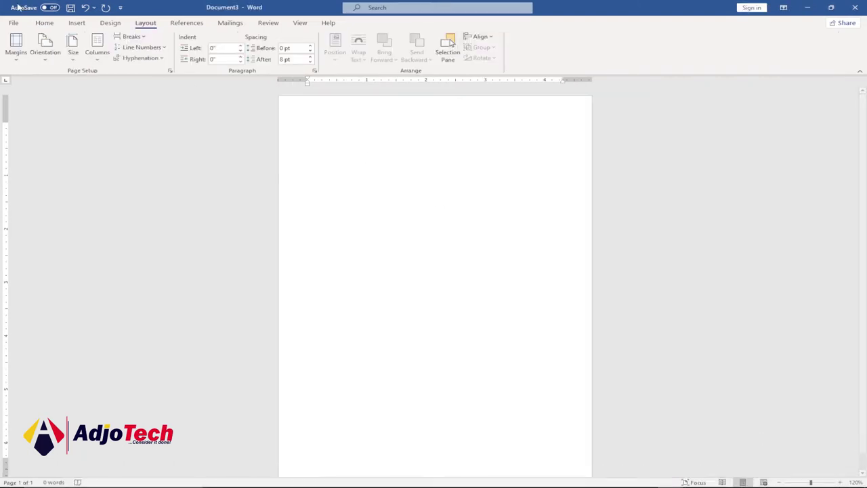
Draw a text box about 3.83" wide and 0.77" high at the page's upper edge and enter "Adjotech solutions" in it.
{"action": "left_click", "coordinate": [76, 25]}
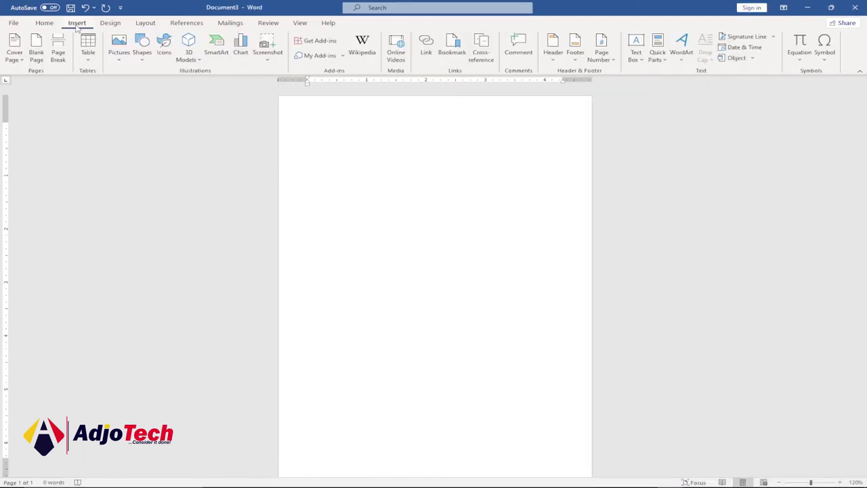
{"action": "left_click", "coordinate": [640, 59]}
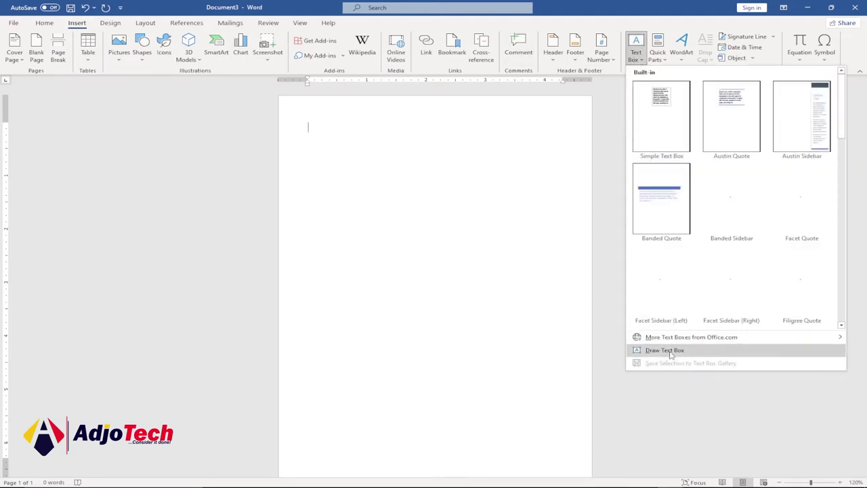
{"action": "key", "text": "Return"}
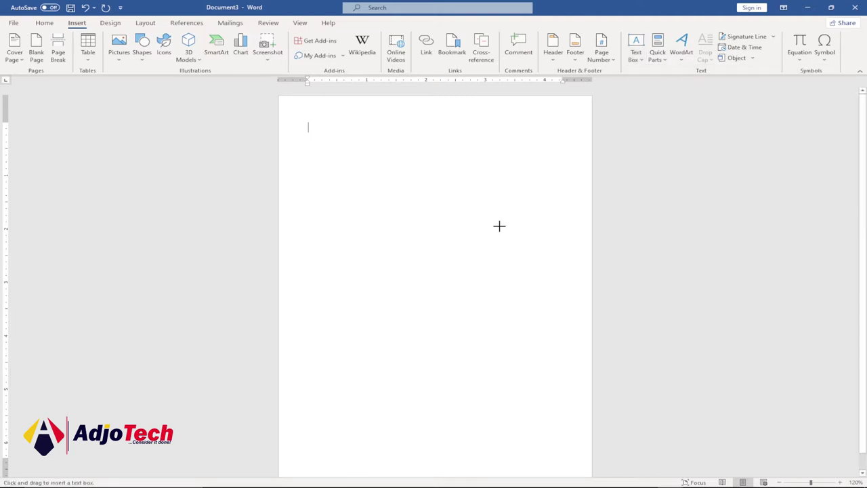
{"action": "mouse_move", "coordinate": [309, 101]}
{"action": "left_mouse_down"}
{"action": "mouse_move", "coordinate": [423, 140]}
{"action": "mouse_move", "coordinate": [536, 142]}
{"action": "left_mouse_up"}
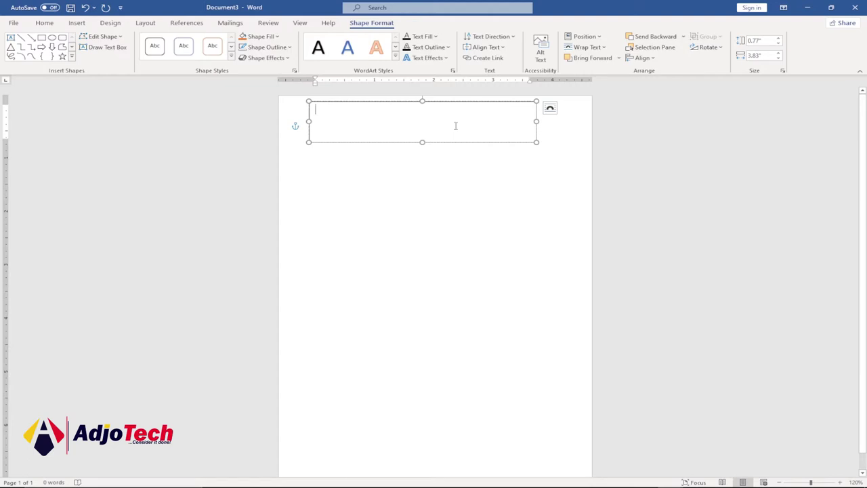
{"action": "type", "text": "adjotech solutions"}
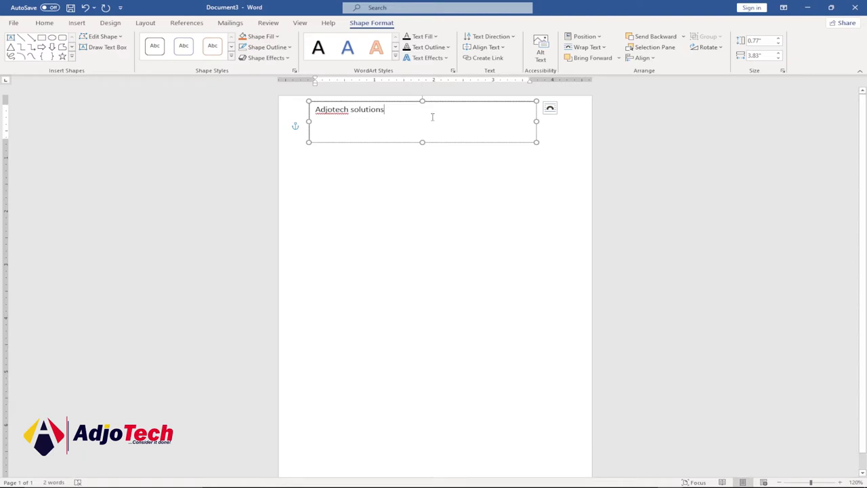
Set the company name's font size to 28 and convert it to UPPERCASE.
{"action": "triple_click", "coordinate": [358, 116]}
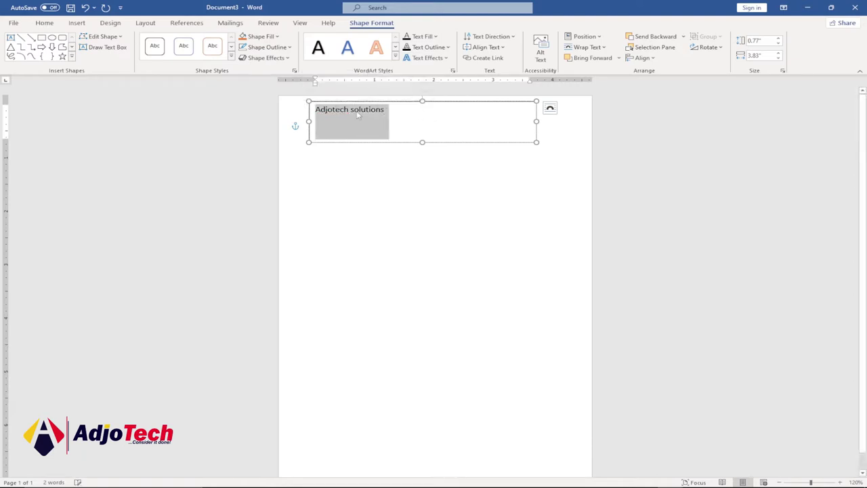
{"action": "left_click", "coordinate": [44, 23]}
{"action": "left_click", "coordinate": [165, 41]}
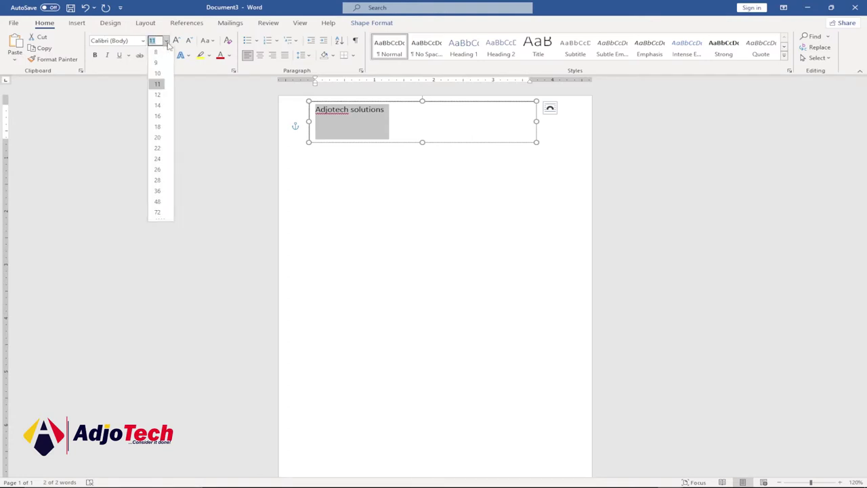
{"action": "left_click", "coordinate": [158, 181]}
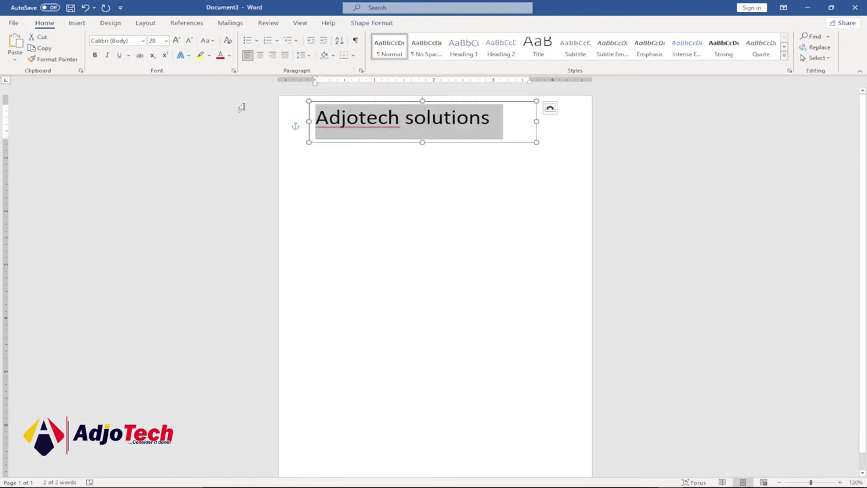
{"action": "left_click", "coordinate": [213, 42]}
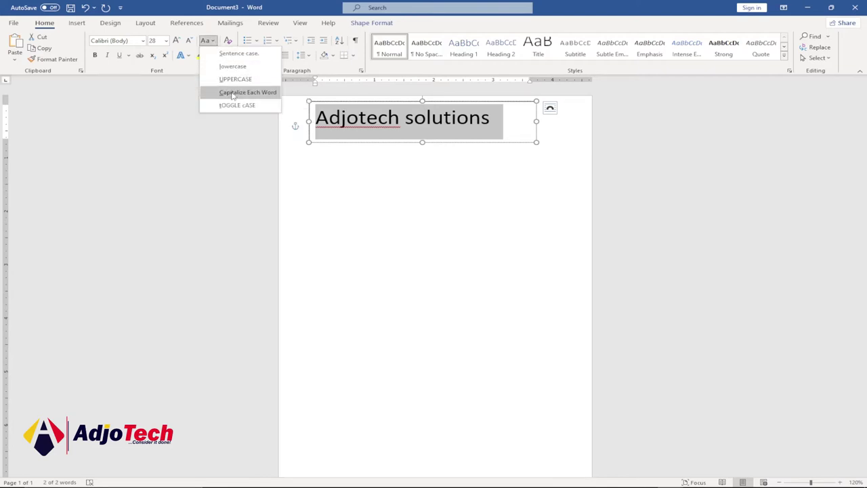
{"action": "left_click", "coordinate": [235, 80]}
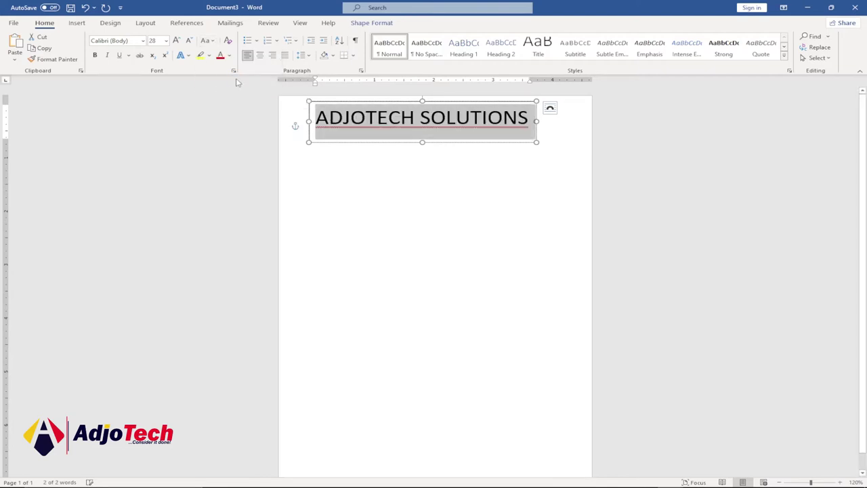
Change the company name's font to Impact.
{"action": "left_click", "coordinate": [128, 42]}
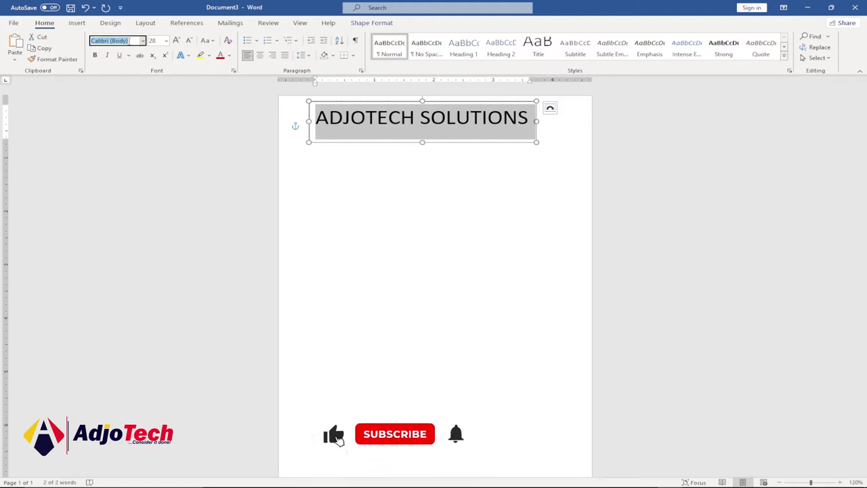
{"action": "type", "text": "Impact"}
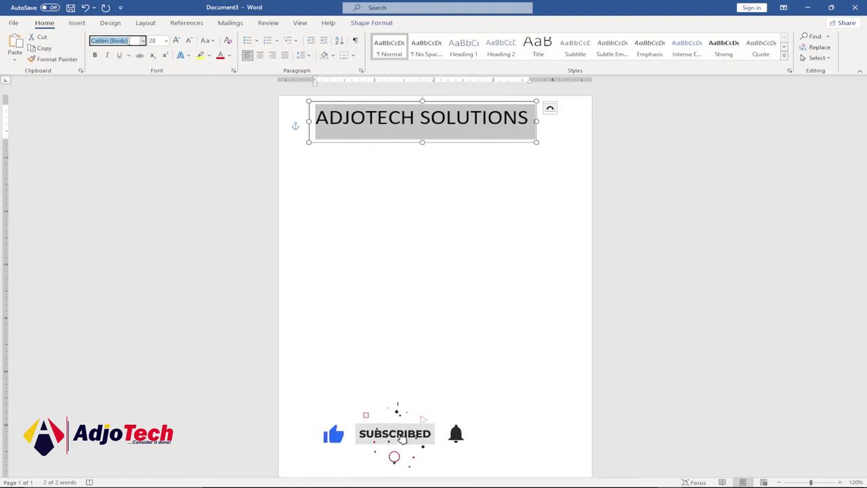
{"action": "left_click", "coordinate": [107, 41]}
{"action": "key", "text": "Return"}
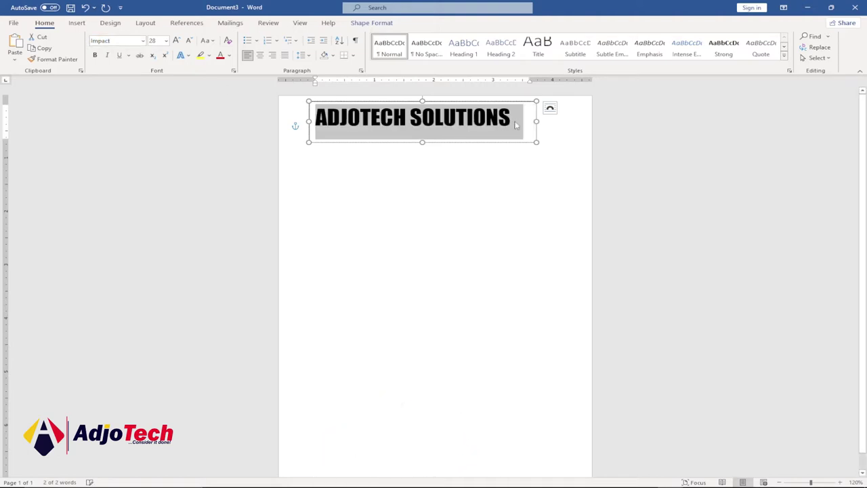
Widen the company name's text box slightly and set its text to size 30.
{"action": "left_click_drag", "start_coordinate": [536, 120], "coordinate": [327, 118]}
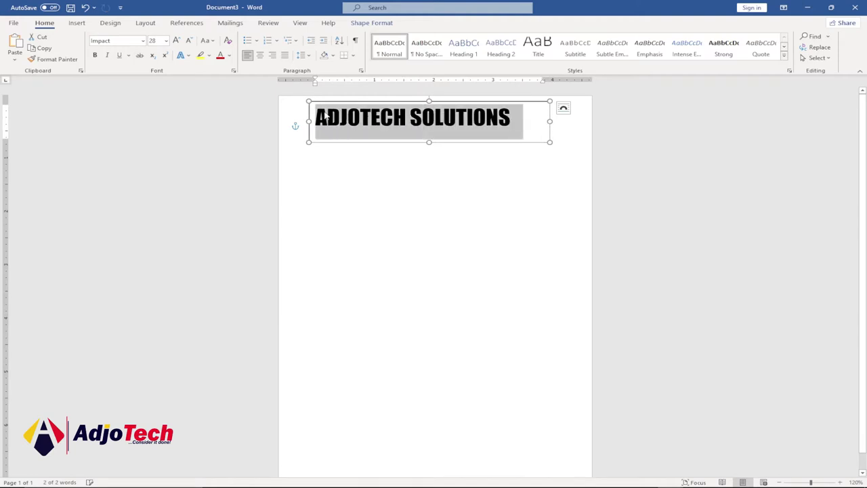
{"action": "left_click", "coordinate": [162, 41]}
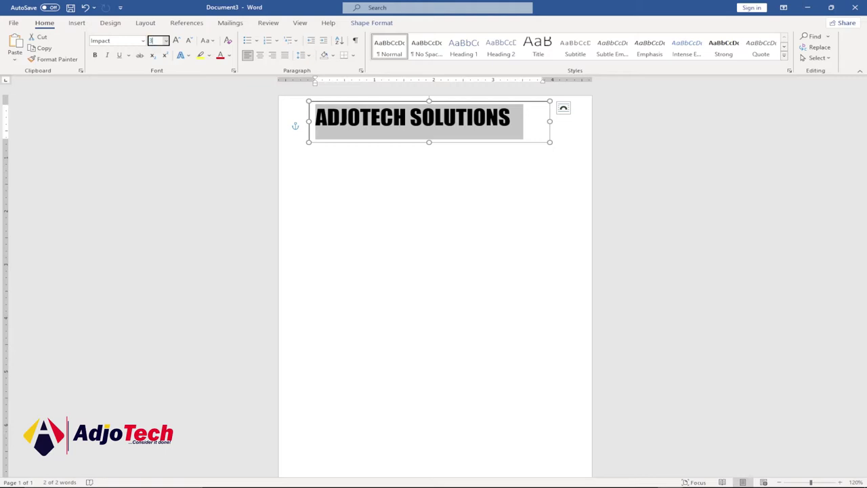
{"action": "type", "text": "30"}
{"action": "key", "text": "Return"}
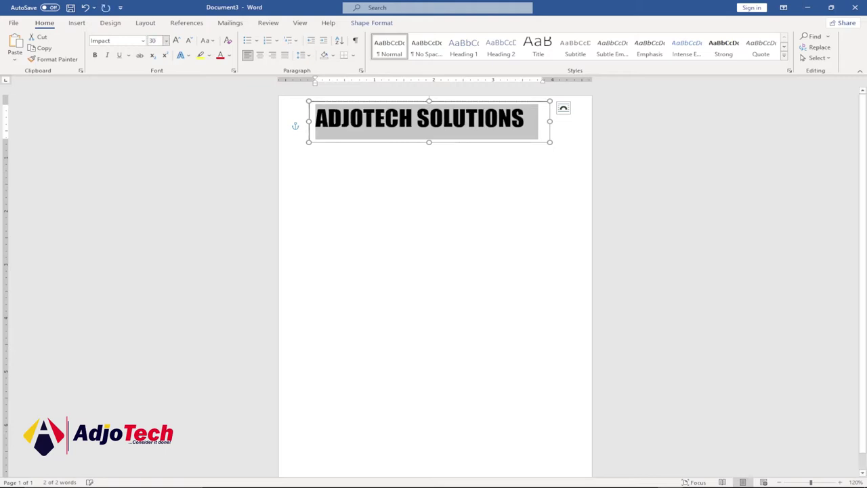
Shift the company name's text box toward the page's right margin, close to the upper page edge, and keep it selected.
{"action": "left_click_drag", "start_coordinate": [394, 105], "coordinate": [410, 105]}
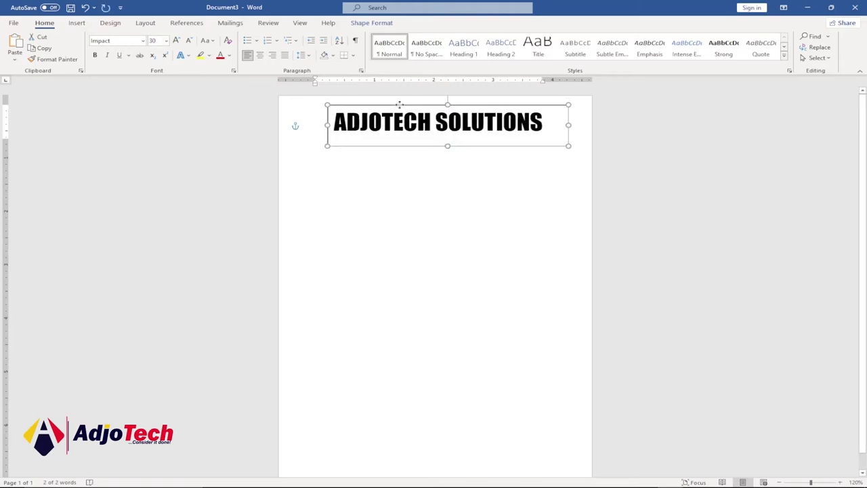
{"action": "left_click", "coordinate": [369, 156]}
{"action": "left_click", "coordinate": [390, 99]}
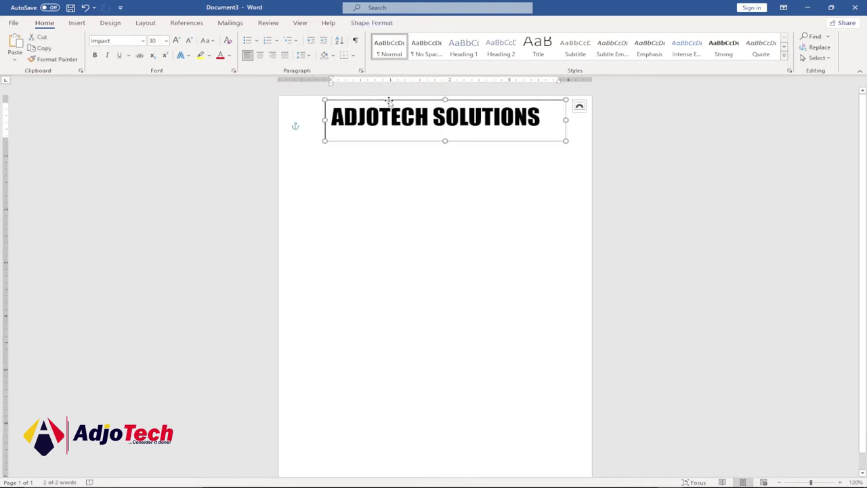
Remove the outline from the company name's text box and deselect it.
{"action": "left_click", "coordinate": [372, 23]}
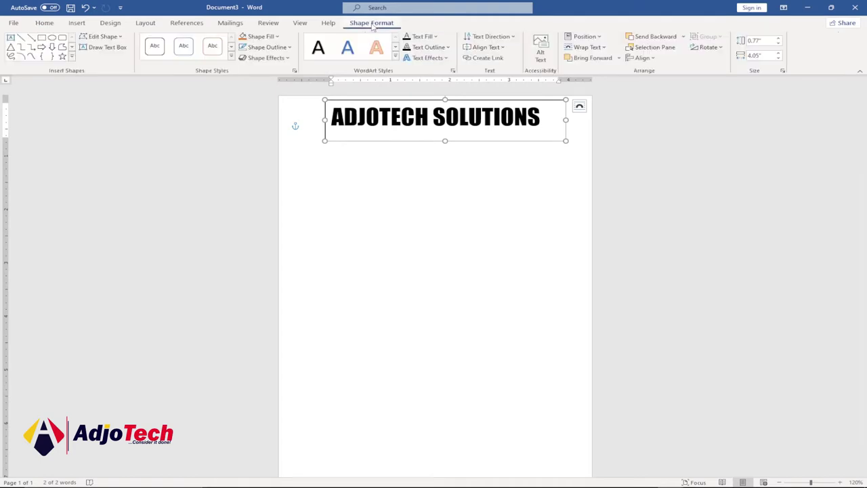
{"action": "left_click", "coordinate": [290, 47]}
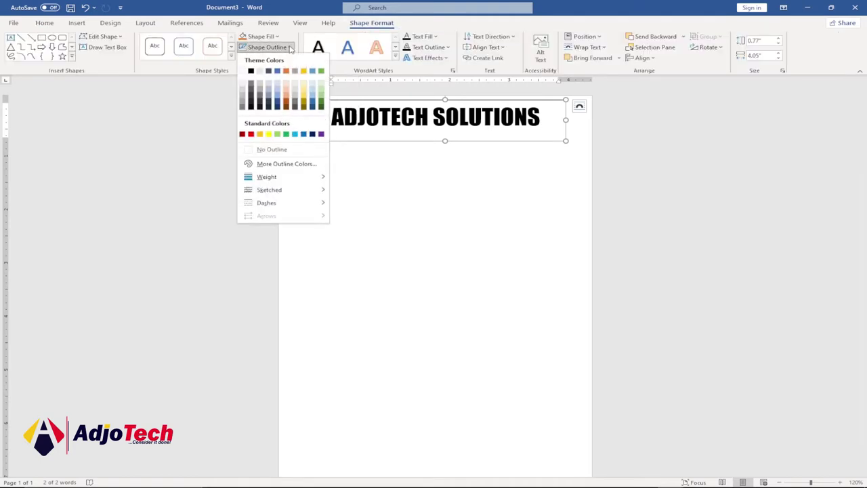
{"action": "left_click", "coordinate": [271, 149]}
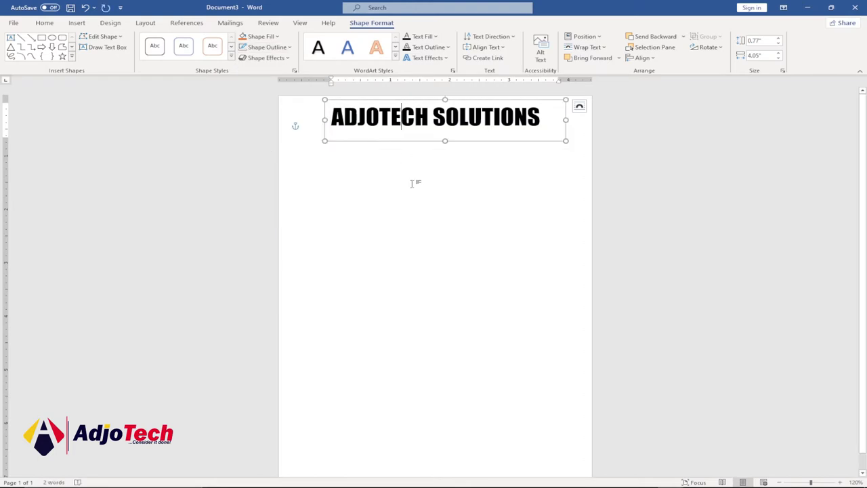
{"action": "left_click", "coordinate": [441, 170]}
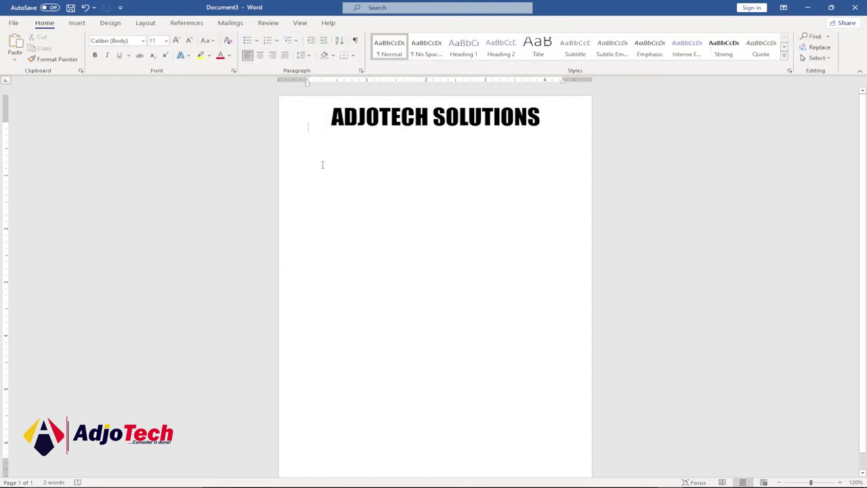
Insert the AdjoTech png logo from the Pictures folder on this device.
{"action": "left_click", "coordinate": [76, 23]}
{"action": "left_click", "coordinate": [119, 58]}
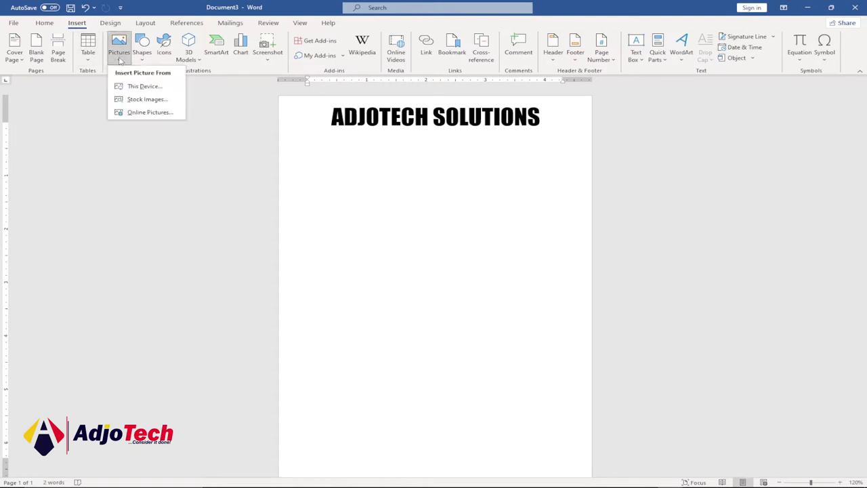
{"action": "left_click", "coordinate": [142, 87]}
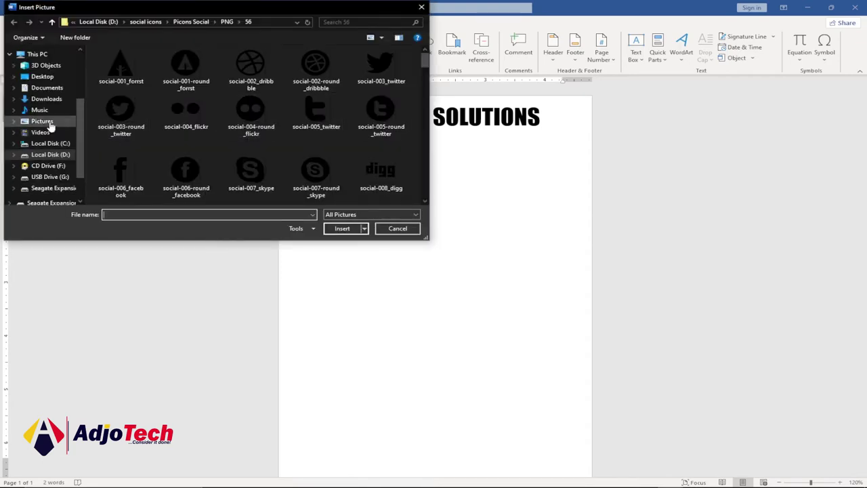
{"action": "left_click", "coordinate": [50, 127]}
{"action": "left_click", "coordinate": [251, 155]}
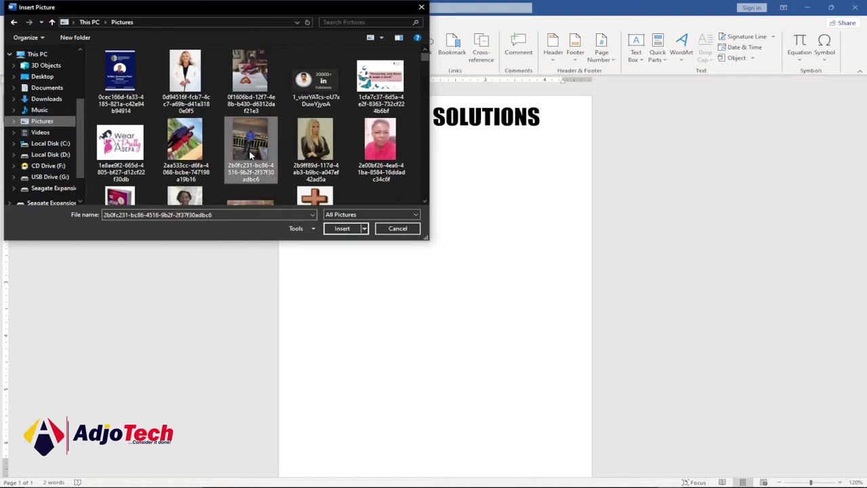
{"action": "type", "text": "adjo"}
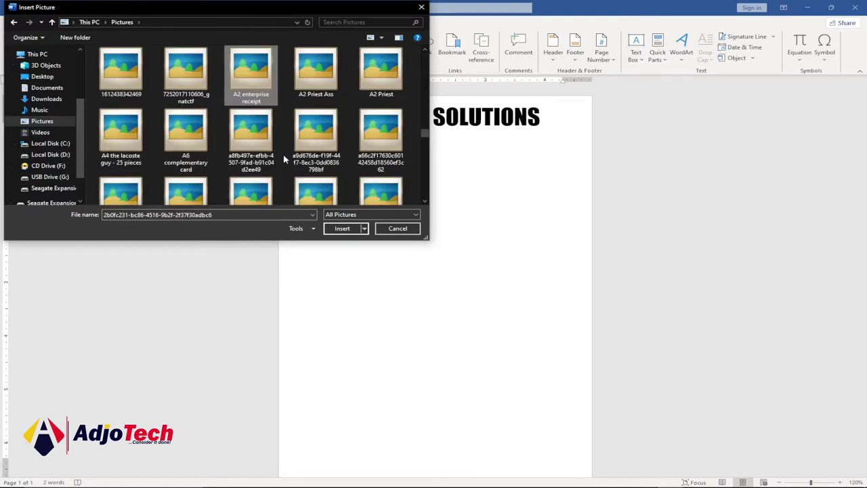
{"action": "scroll", "coordinate": [291, 158], "scroll_direction": "down", "scroll_amount": 6}
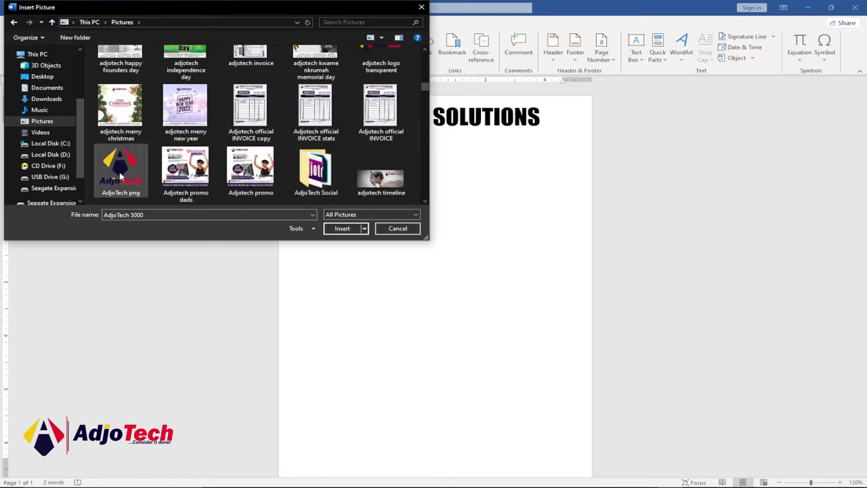
{"action": "double_click", "coordinate": [120, 175]}
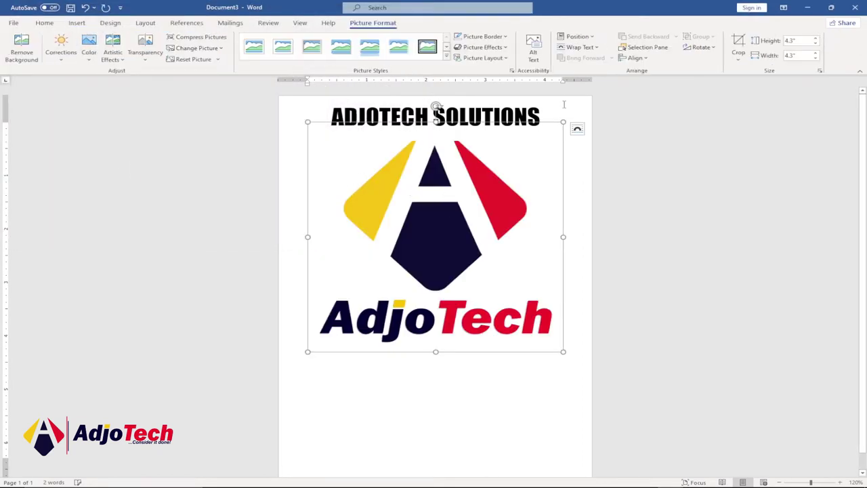
Shrink the logo to about 2.35 inches square and set its text wrapping to In Front of Text.
{"action": "left_click_drag", "start_coordinate": [562, 122], "coordinate": [448, 226]}
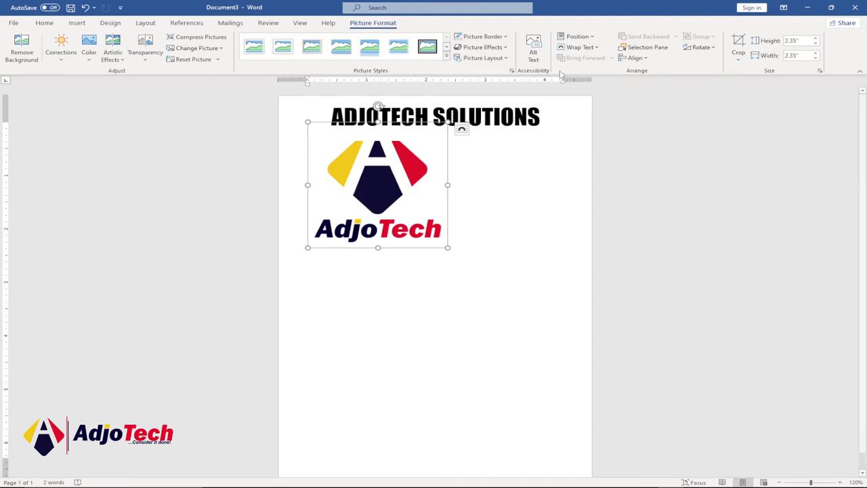
{"action": "left_click", "coordinate": [596, 48]}
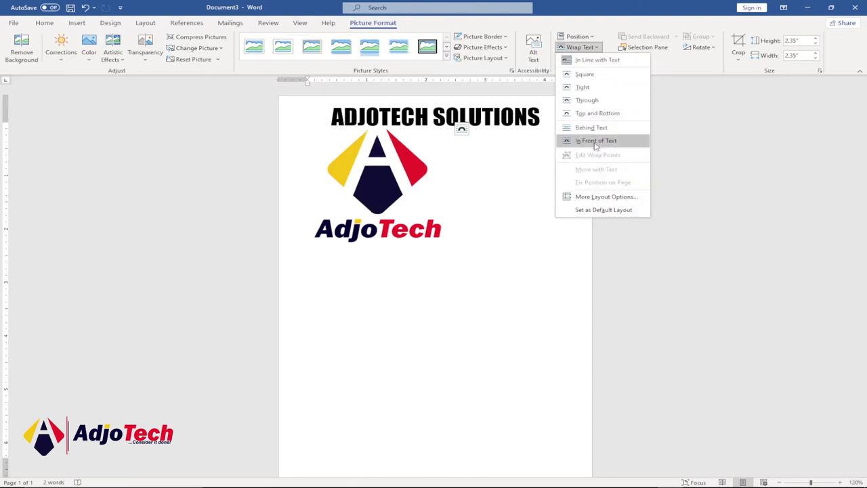
{"action": "left_click", "coordinate": [596, 142]}
Reduce the logo to a small size and place it in the page's upper-left corner, before the company name.
{"action": "left_click_drag", "start_coordinate": [343, 199], "coordinate": [479, 212]}
{"action": "left_click_drag", "start_coordinate": [535, 159], "coordinate": [314, 142]}
{"action": "mouse_move", "coordinate": [308, 132]}
{"action": "left_mouse_down"}
{"action": "mouse_move", "coordinate": [332, 147]}
{"action": "mouse_move", "coordinate": [309, 131]}
{"action": "left_mouse_up"}
Nudge the company name's text box into line beside the logo and enlarge the logo slightly.
{"action": "left_click", "coordinate": [386, 100]}
{"action": "left_click_drag", "start_coordinate": [387, 100], "coordinate": [389, 99]}
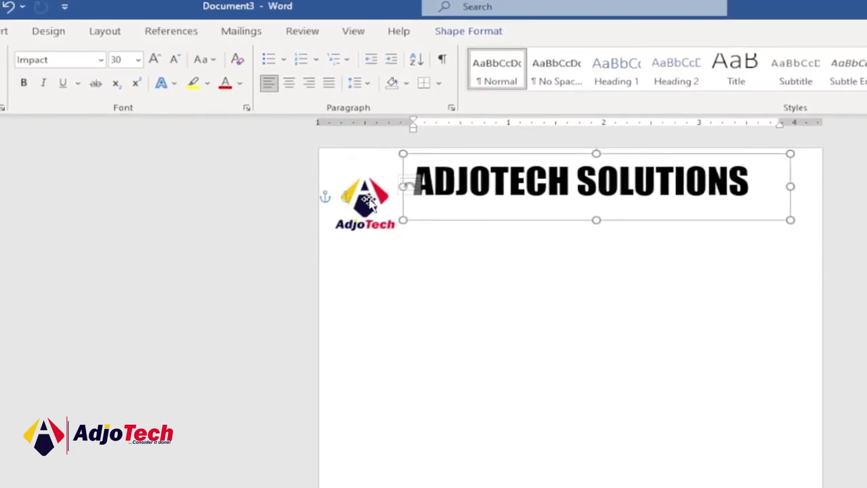
{"action": "left_click", "coordinate": [385, 227]}
{"action": "left_click_drag", "start_coordinate": [399, 233], "coordinate": [412, 242]}
{"action": "left_click", "coordinate": [519, 248]}
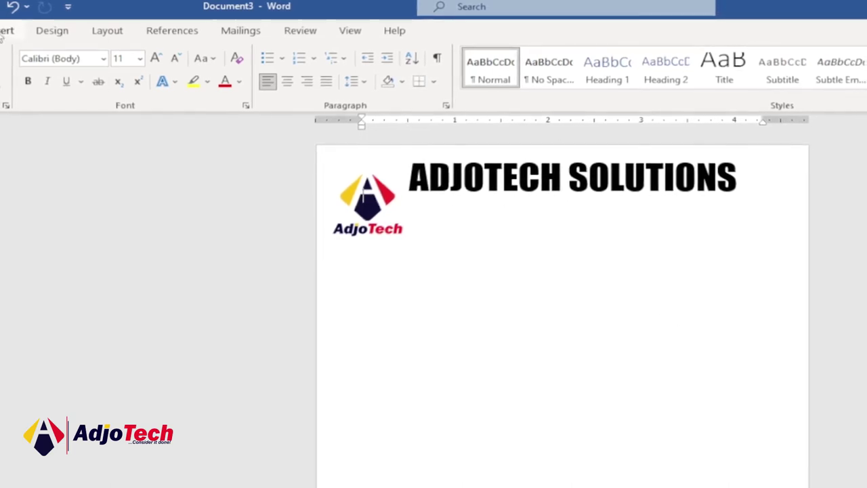
Draw a small text box below the company name and enter "invoice" in it.
{"action": "left_click", "coordinate": [4, 32]}
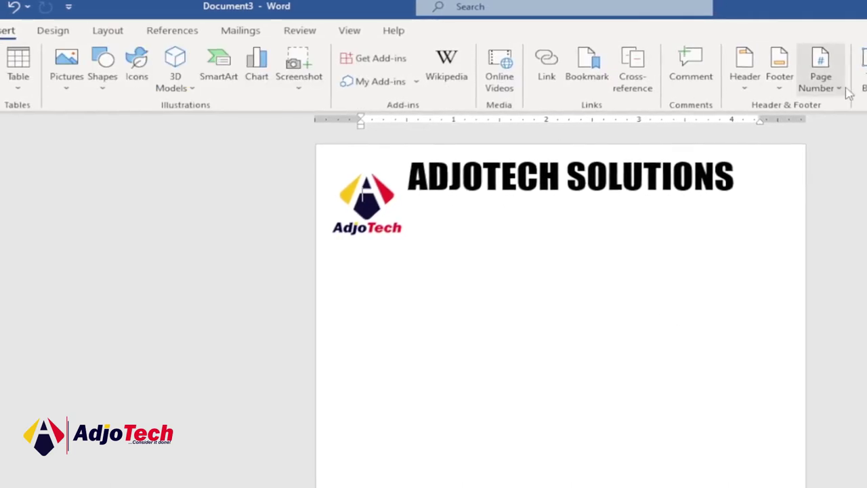
{"action": "left_click", "coordinate": [862, 74]}
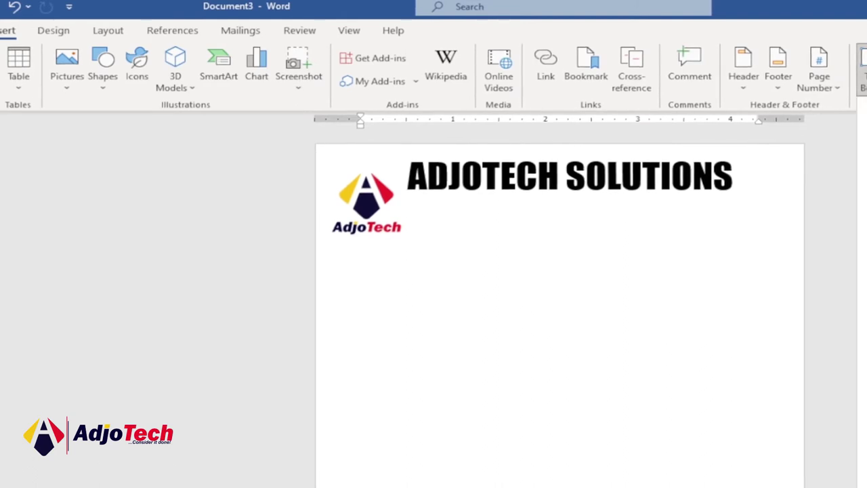
{"action": "left_click", "coordinate": [861, 468]}
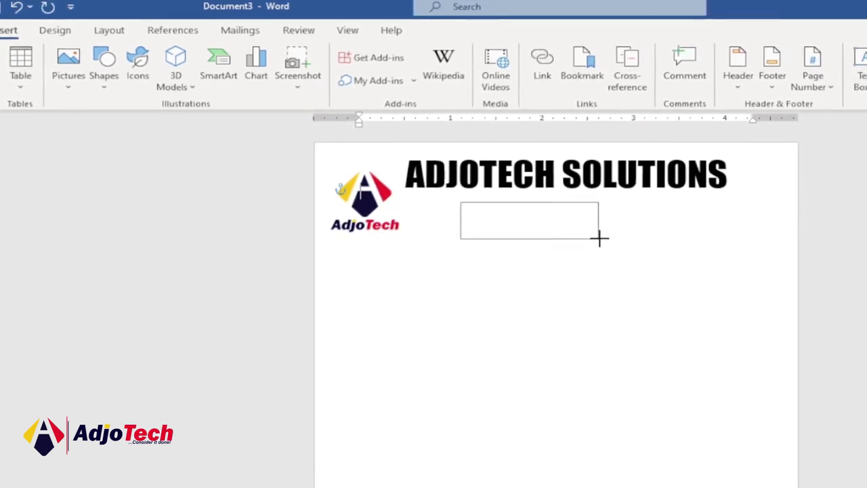
{"action": "left_click_drag", "start_coordinate": [599, 239], "coordinate": [599, 238]}
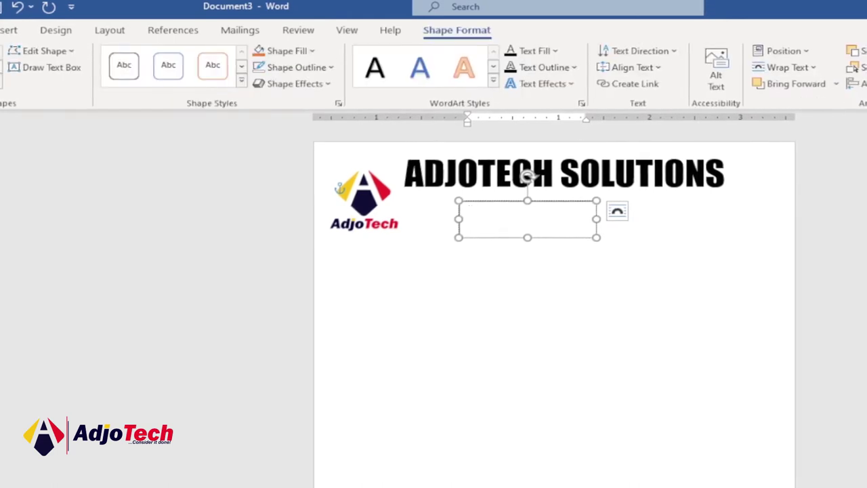
{"action": "type", "text": "invoice"}
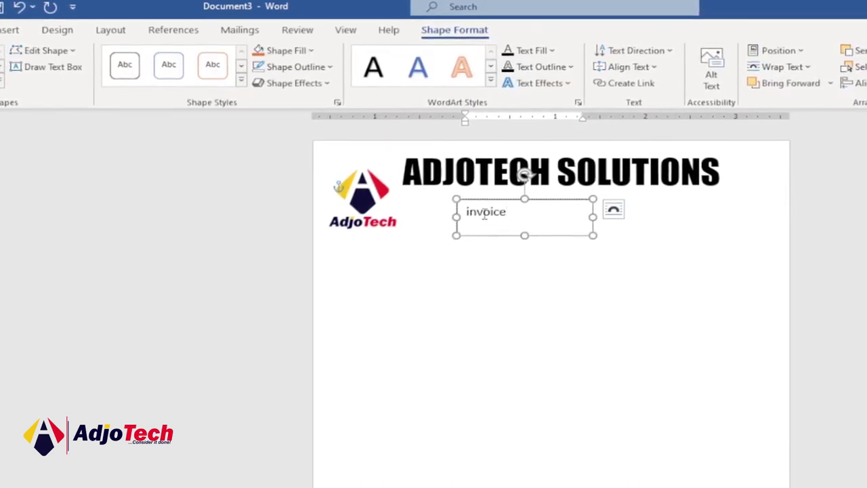
Set the word "invoice" to font size 24 and convert it to UPPERCASE.
{"action": "double_click", "coordinate": [485, 214]}
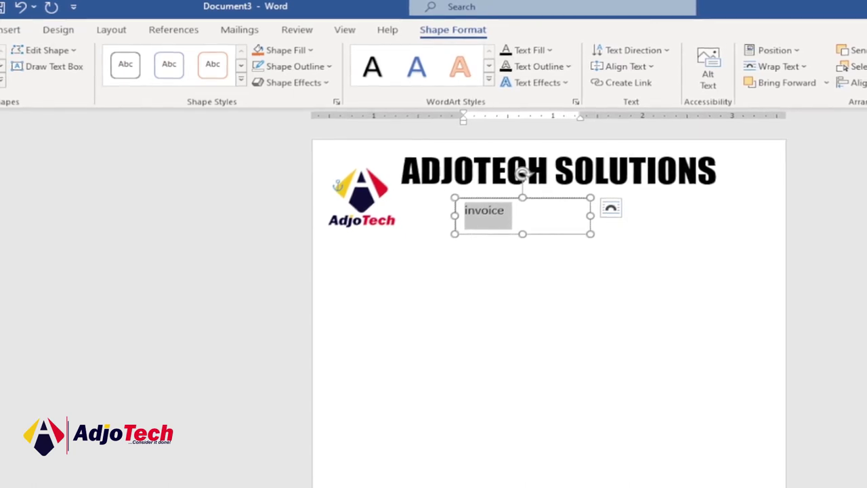
{"action": "key", "text": "alt+h"}
{"action": "left_click", "coordinate": [143, 57]}
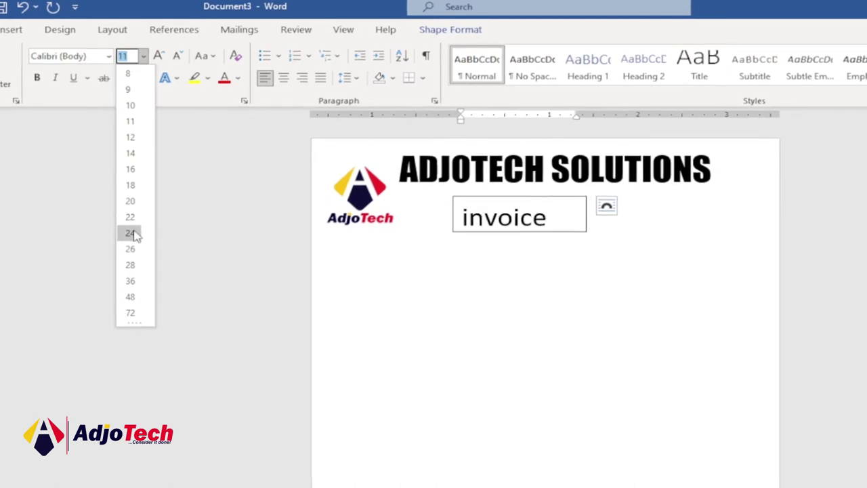
{"action": "left_click", "coordinate": [131, 232]}
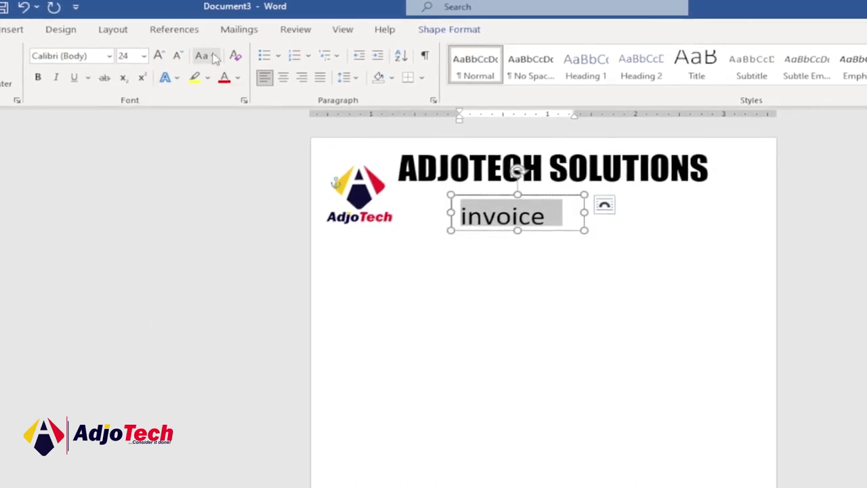
{"action": "left_click", "coordinate": [215, 58]}
{"action": "left_click", "coordinate": [239, 112]}
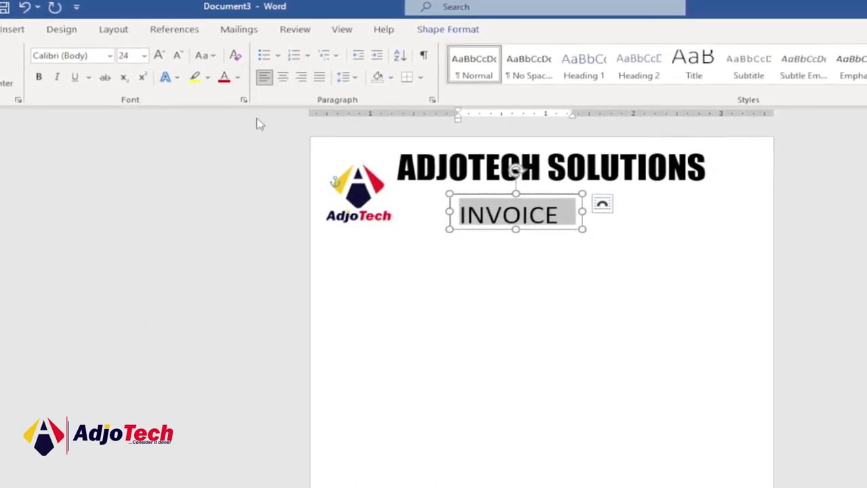
Move the INVOICE text box closer beneath the company name, slightly to the right, and remove its outline.
{"action": "left_click_drag", "start_coordinate": [512, 187], "coordinate": [518, 184]}
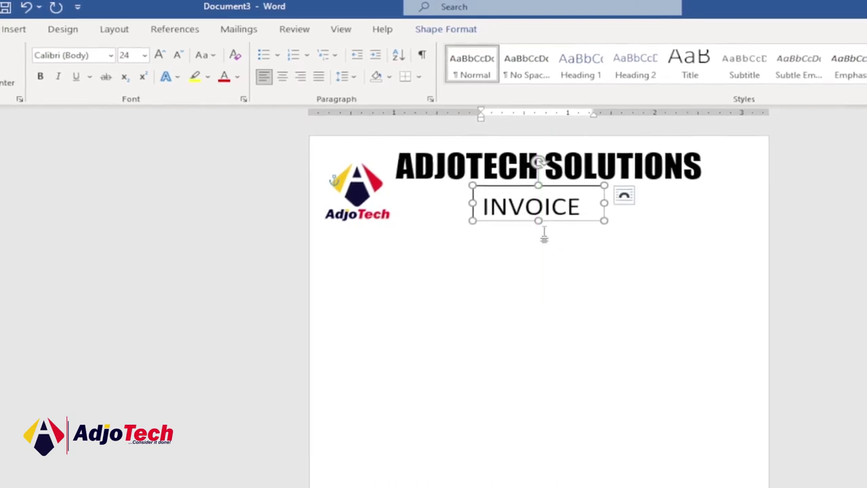
{"action": "left_click", "coordinate": [451, 31]}
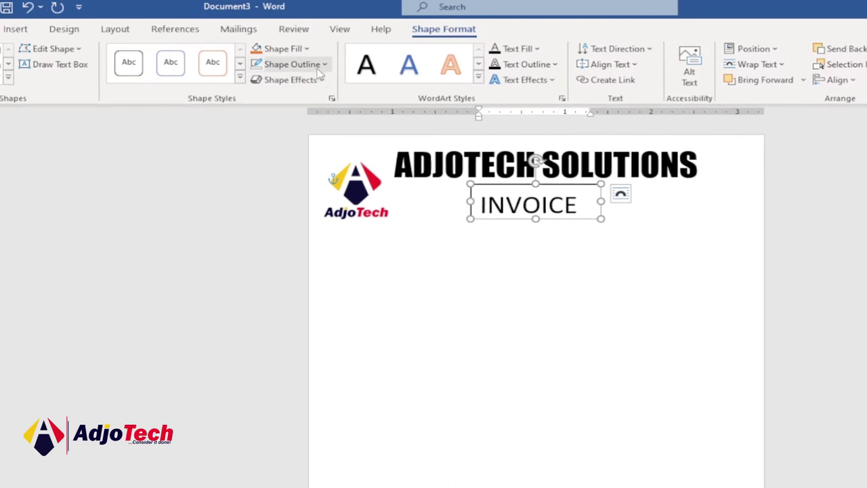
{"action": "left_click", "coordinate": [324, 66]}
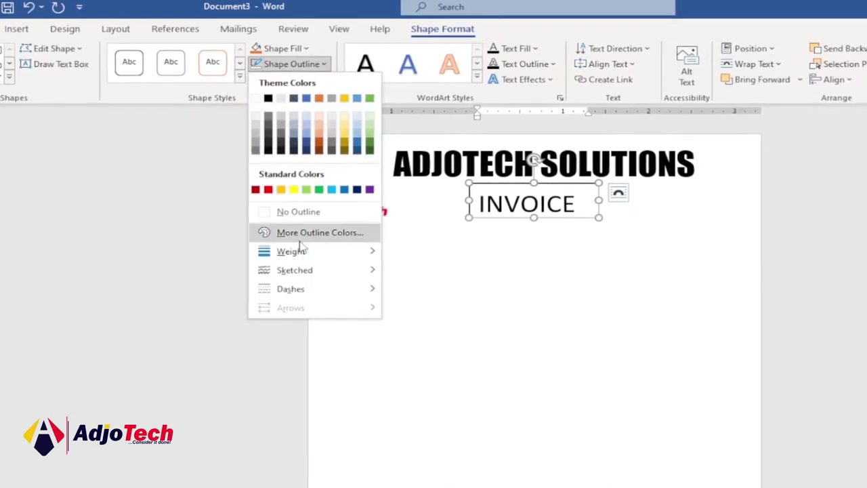
{"action": "left_click", "coordinate": [298, 211]}
{"action": "left_click", "coordinate": [579, 244]}
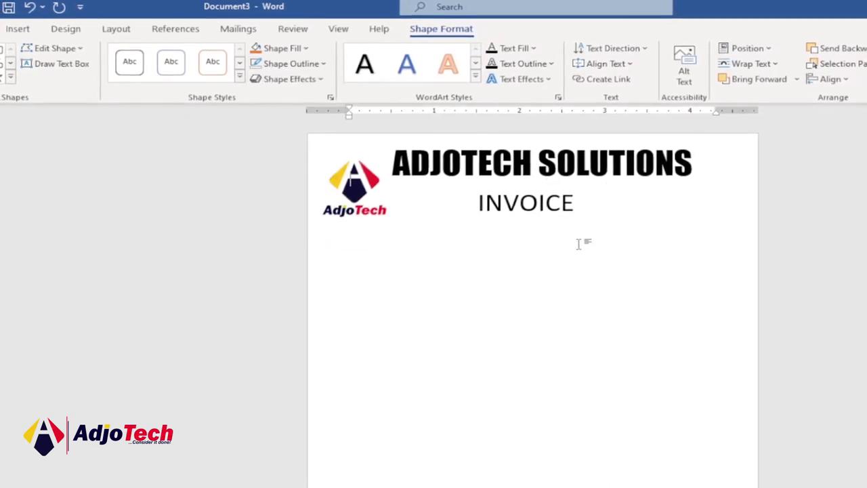
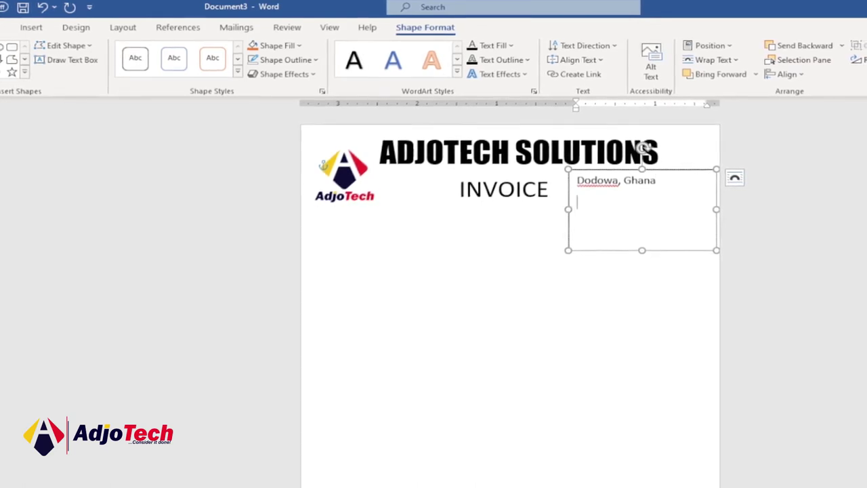
Copy the company's e-mail address from the Notepad notes into the contact text box below the location, followed by a new line.
{"action": "key", "text": "alt+Tab"}
{"action": "left_click", "coordinate": [259, 154]}
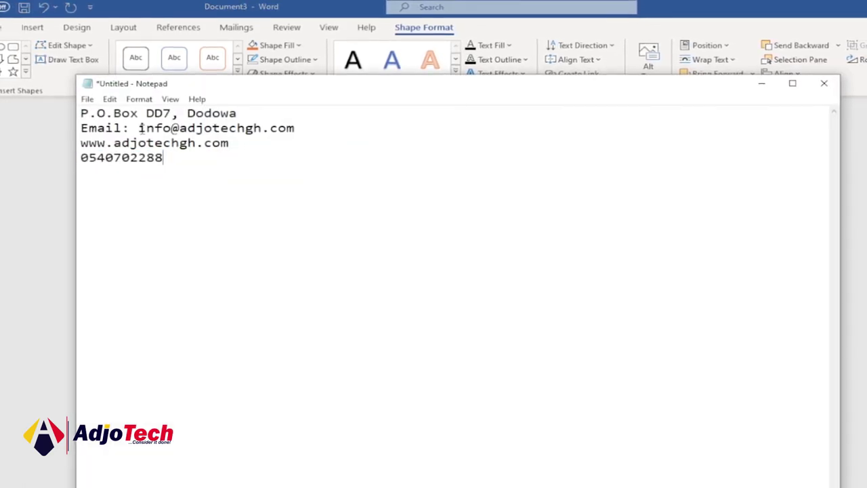
{"action": "left_click_drag", "start_coordinate": [139, 127], "coordinate": [328, 129]}
{"action": "key", "text": "ctrl+c"}
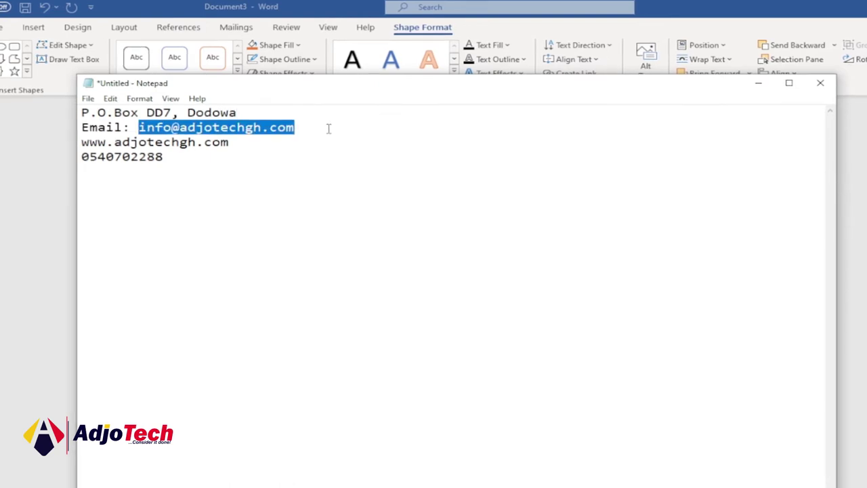
{"action": "key", "text": "alt+Tab"}
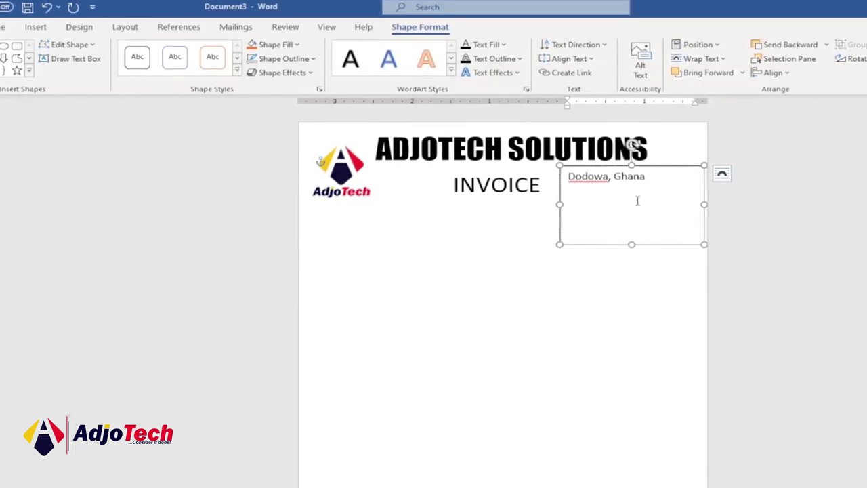
{"action": "key", "text": "ctrl+v"}
{"action": "key", "text": "Return"}
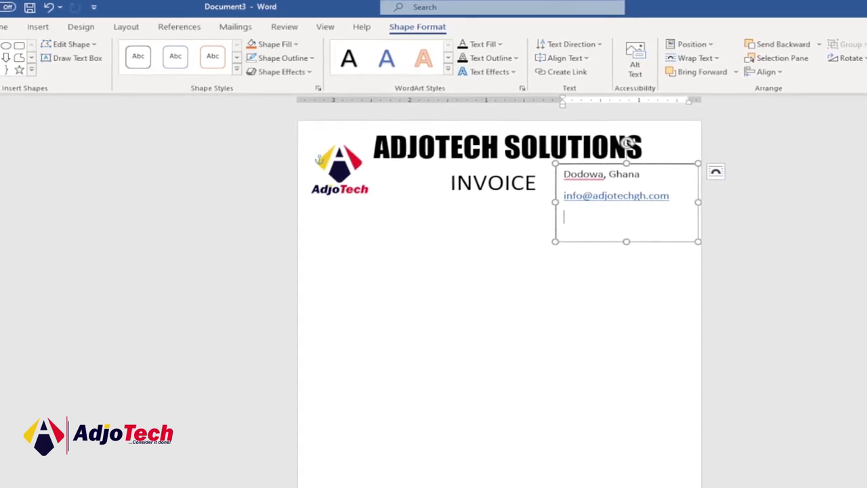
{"action": "key", "text": "alt+Tab"}
{"action": "left_click_drag", "start_coordinate": [229, 138], "coordinate": [79, 139]}
{"action": "key", "text": "ctrl+c"}
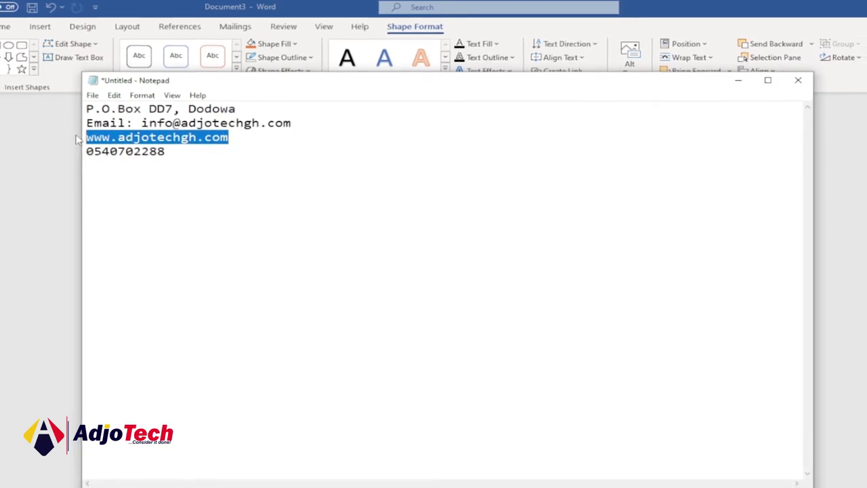
{"action": "key", "text": "alt+Tab"}
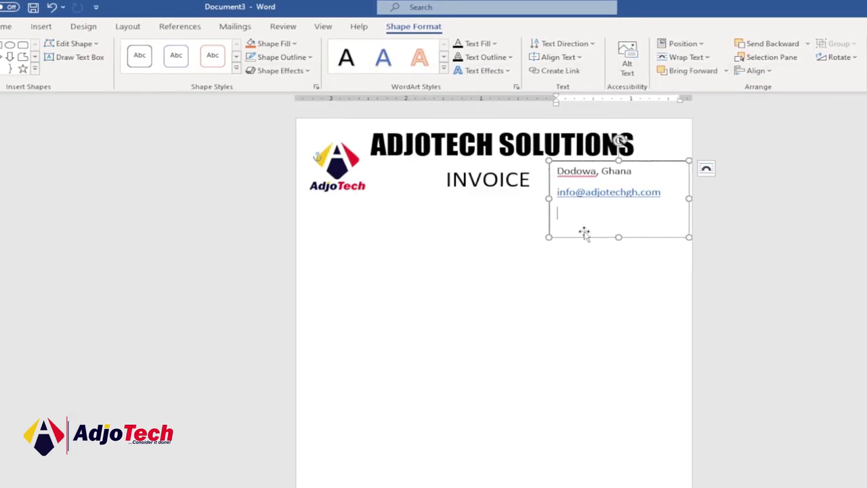
{"action": "key", "text": "ctrl+v"}
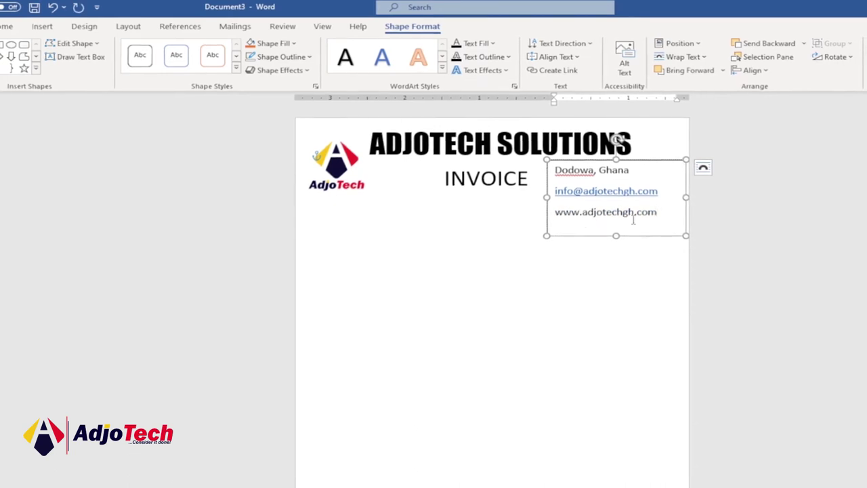
Copy the company's phone number from the Notepad notes onto a new line below the website in the contact text box.
{"action": "key", "text": "Return"}
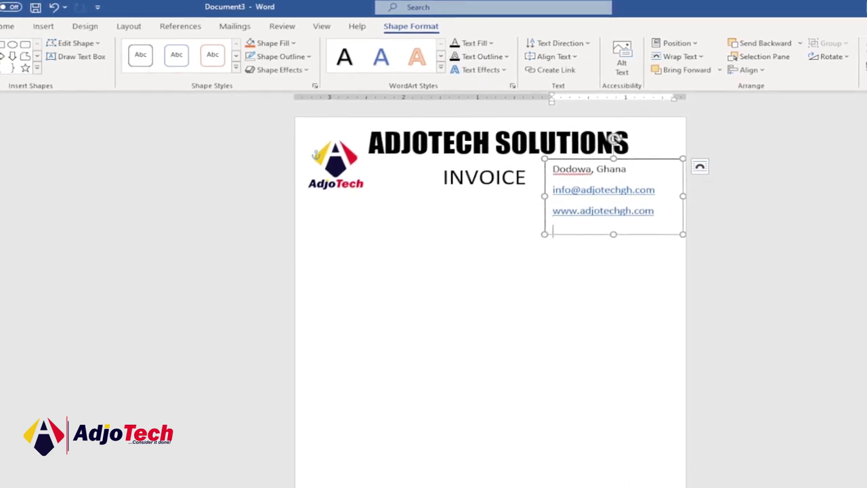
{"action": "key", "text": "alt+Tab"}
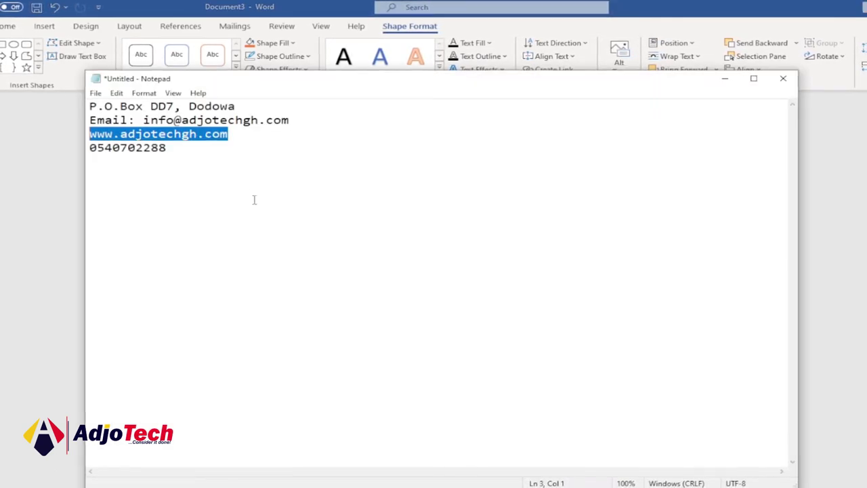
{"action": "left_click_drag", "start_coordinate": [175, 147], "coordinate": [64, 147]}
{"action": "key", "text": "ctrl+c"}
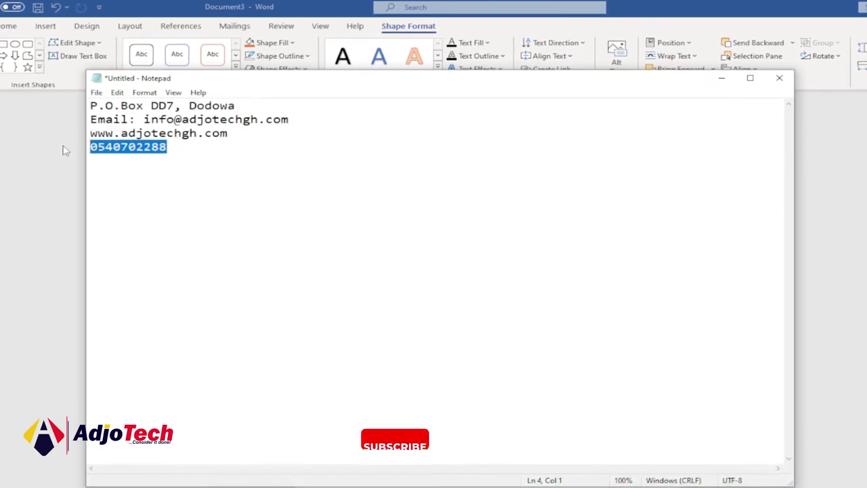
{"action": "key", "text": "alt+Tab"}
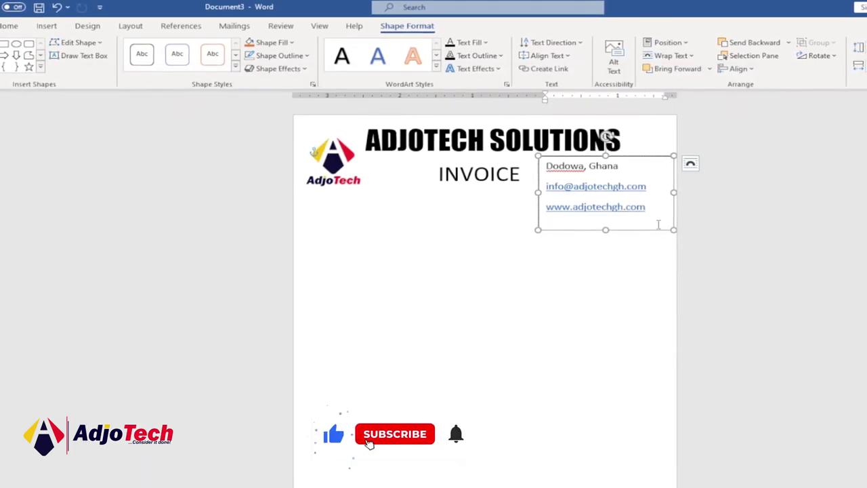
{"action": "key", "text": "Return"}
{"action": "key", "text": "ctrl+v"}
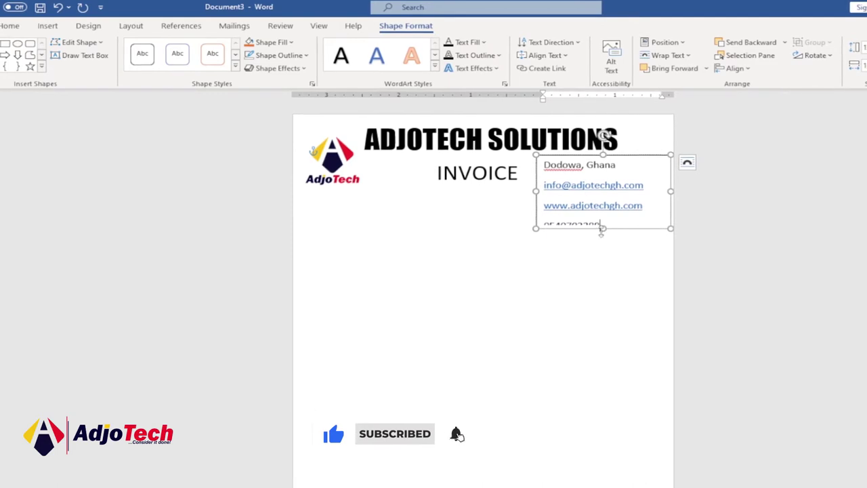
Heighten the contact text box to about 1.45" and remove the space after paragraph from all its lines.
{"action": "left_click_drag", "start_coordinate": [601, 223], "coordinate": [537, 161]}
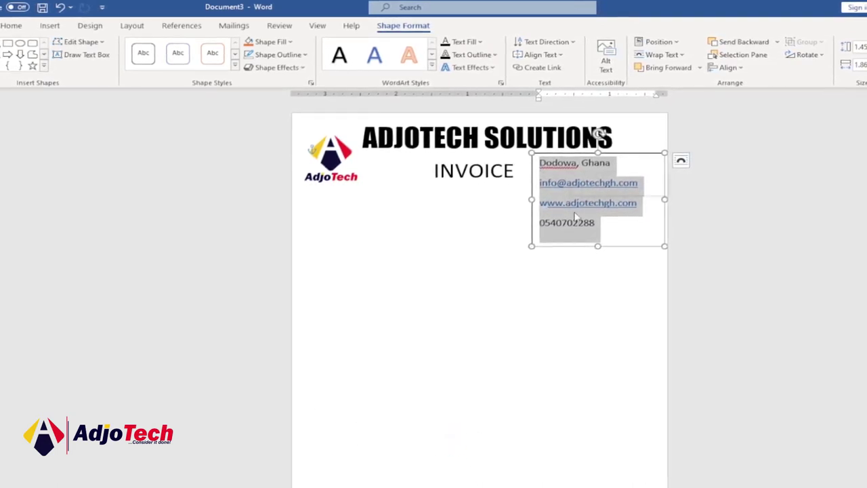
{"action": "left_click", "coordinate": [12, 27]}
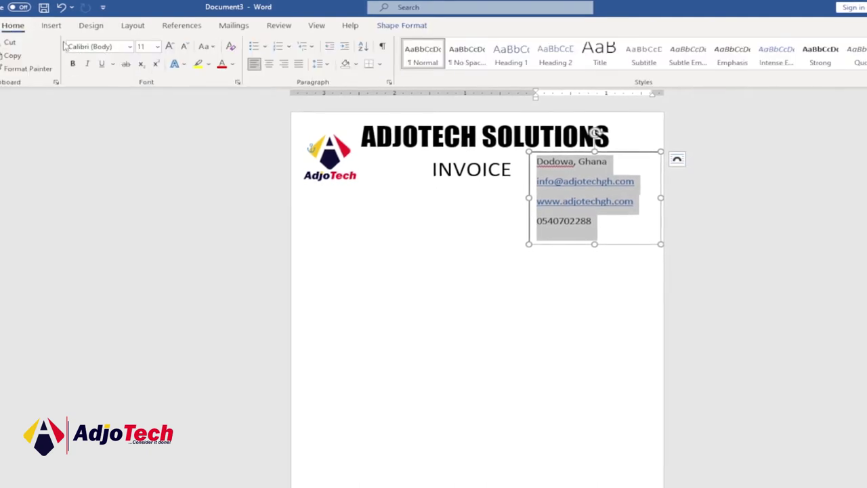
{"action": "left_click", "coordinate": [325, 64]}
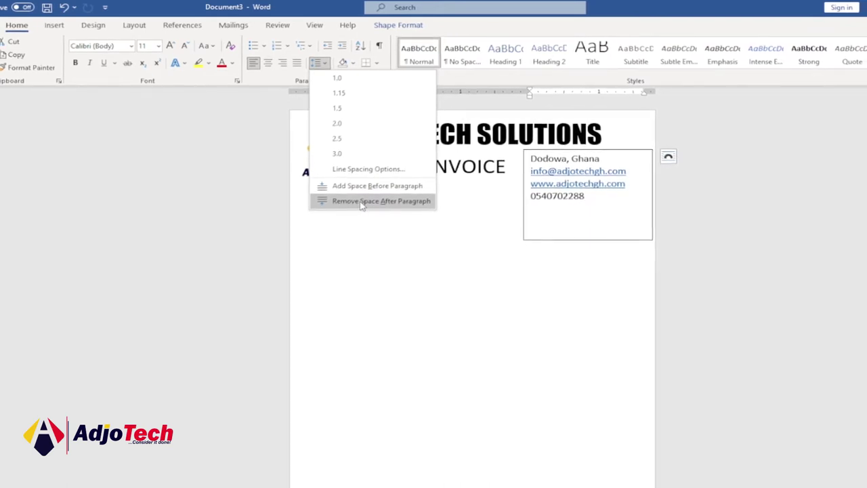
{"action": "left_click", "coordinate": [361, 202]}
{"action": "left_click", "coordinate": [559, 242]}
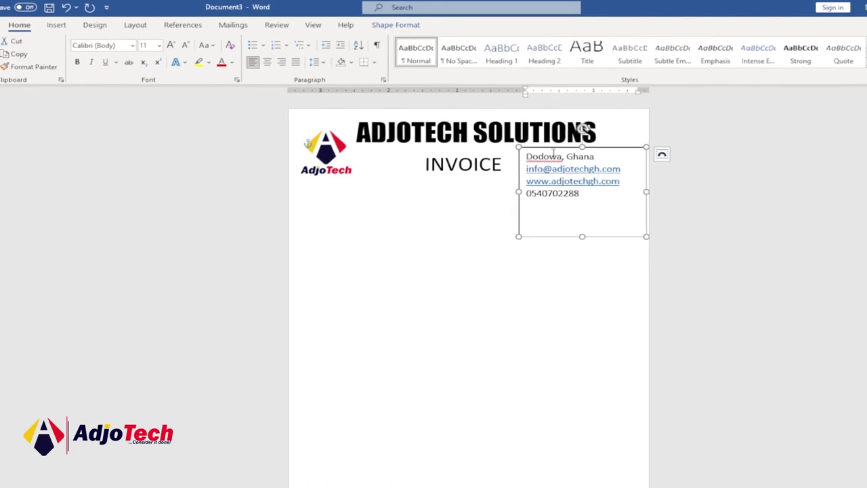
Remove the outline of the contact details text box.
{"action": "left_click", "coordinate": [392, 26]}
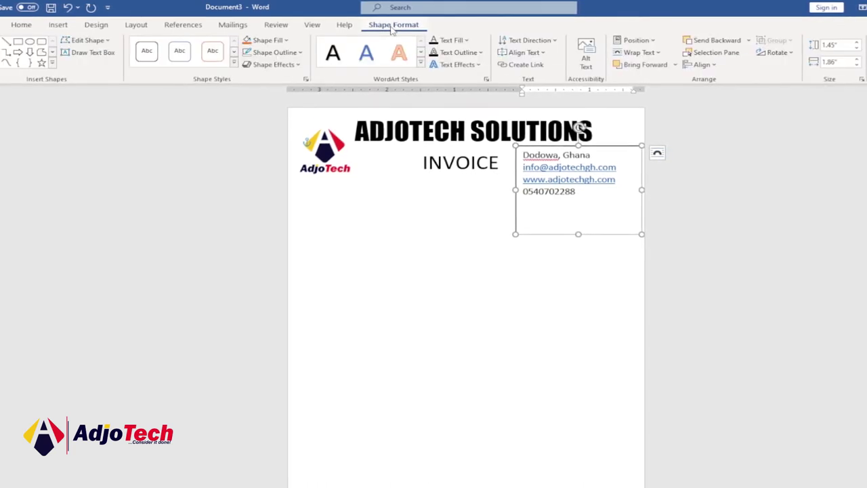
{"action": "left_click", "coordinate": [281, 59]}
{"action": "left_click", "coordinate": [279, 167]}
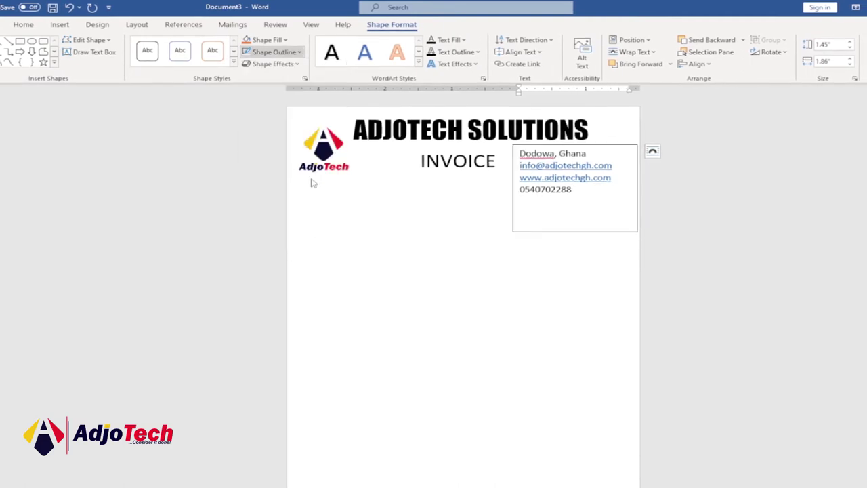
{"action": "left_click", "coordinate": [465, 226]}
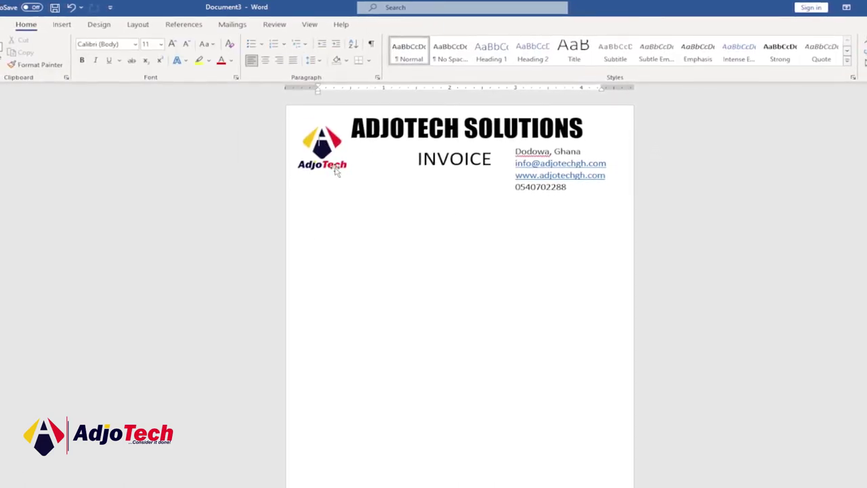
Enlarge the AdjoTech logo slightly beside the company name.
{"action": "left_click", "coordinate": [336, 172]}
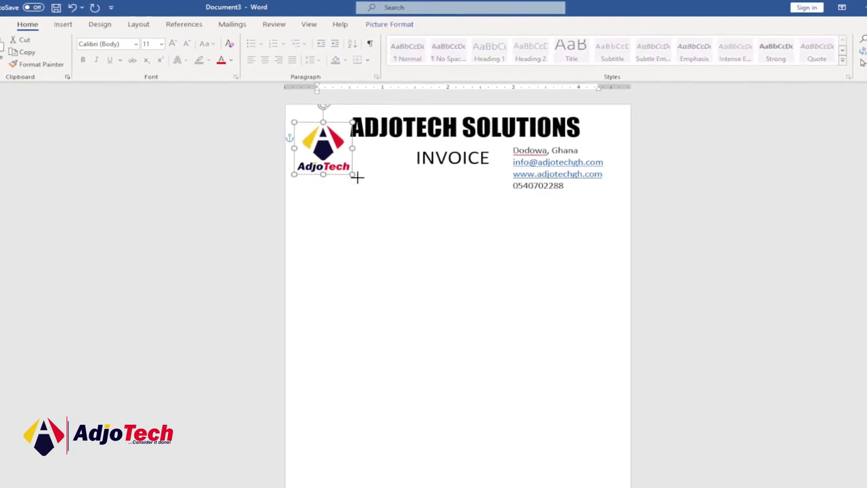
{"action": "left_click_drag", "start_coordinate": [357, 178], "coordinate": [360, 181]}
{"action": "left_click", "coordinate": [458, 126]}
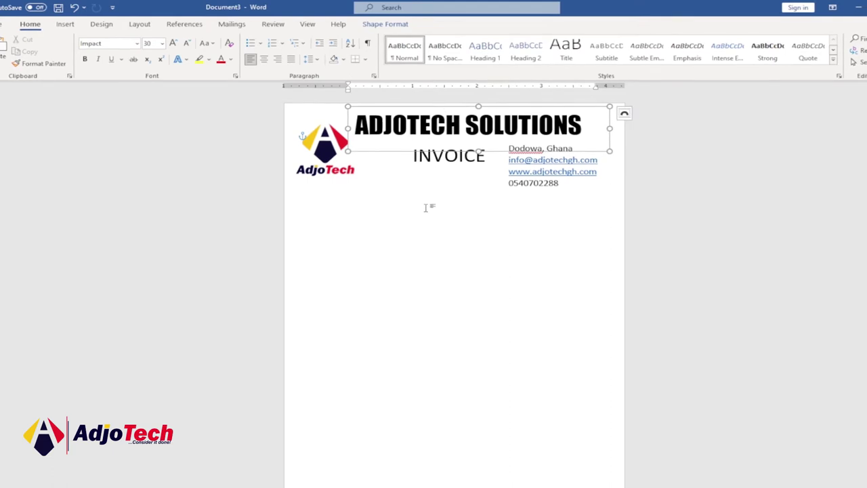
{"action": "left_click", "coordinate": [364, 206]}
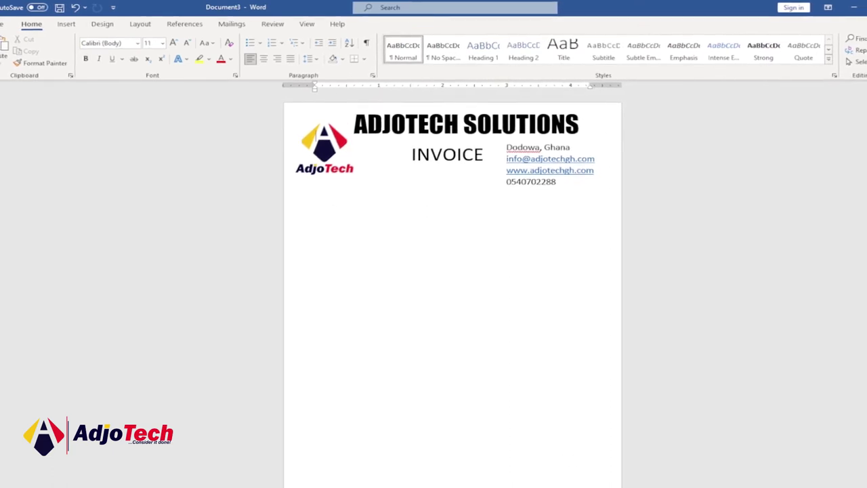
Check the customer details block in the sample invoice and draw a text box about 3.1" wide and 1.24" high below the logo in Document3.
{"action": "mouse_move", "coordinate": [706, 485]}
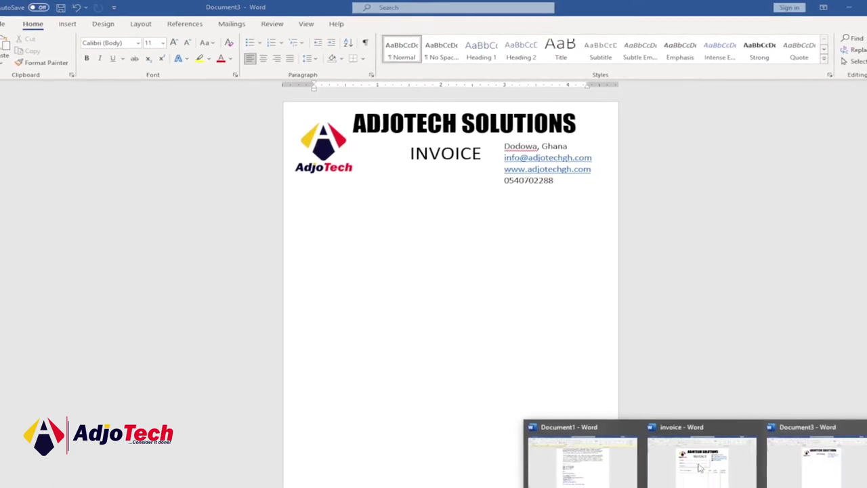
{"action": "left_click", "coordinate": [701, 468]}
{"action": "left_click", "coordinate": [283, 226]}
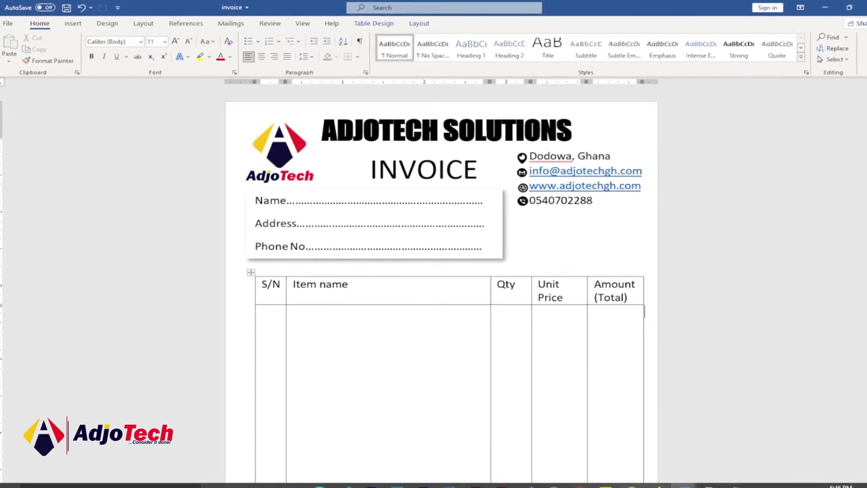
{"action": "mouse_move", "coordinate": [682, 486]}
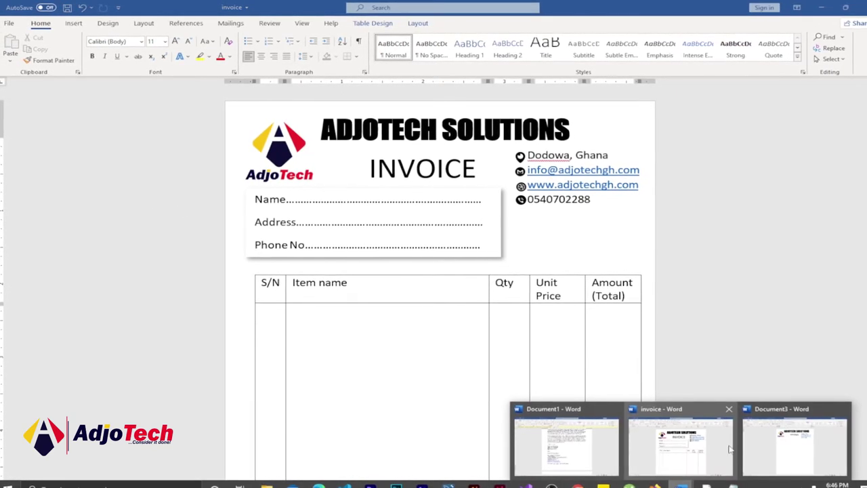
{"action": "left_click", "coordinate": [789, 444]}
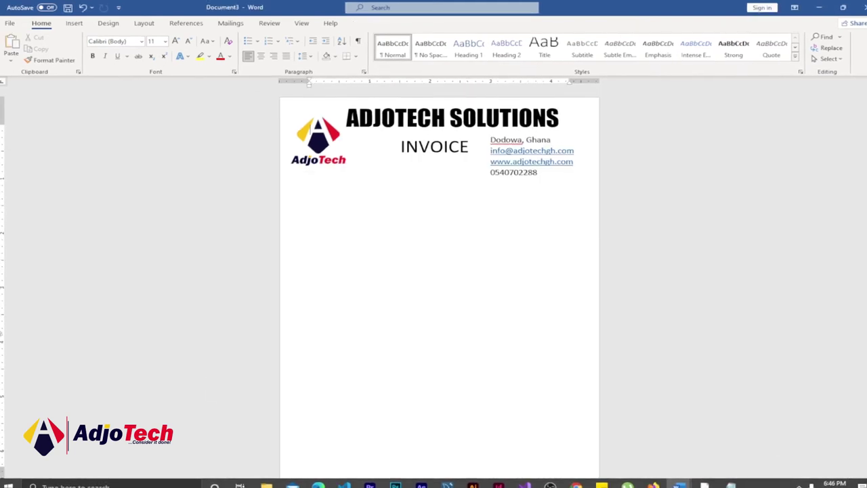
{"action": "left_click", "coordinate": [75, 23]}
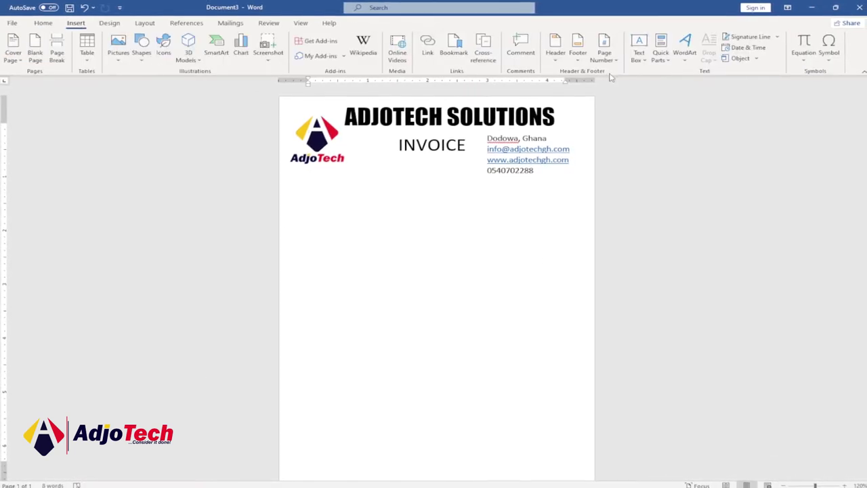
{"action": "left_click", "coordinate": [639, 49]}
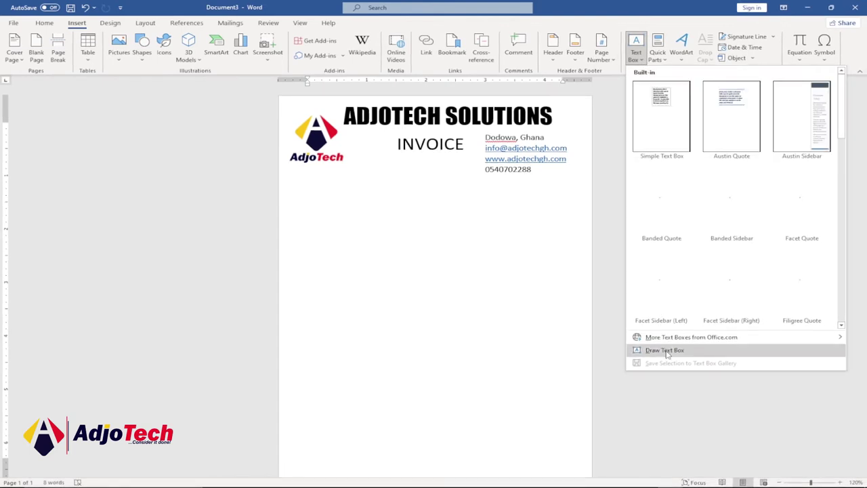
{"action": "left_click", "coordinate": [666, 350]}
{"action": "mouse_move", "coordinate": [296, 168]}
{"action": "left_mouse_down"}
{"action": "mouse_move", "coordinate": [459, 234]}
{"action": "mouse_move", "coordinate": [481, 234]}
{"action": "left_mouse_up"}
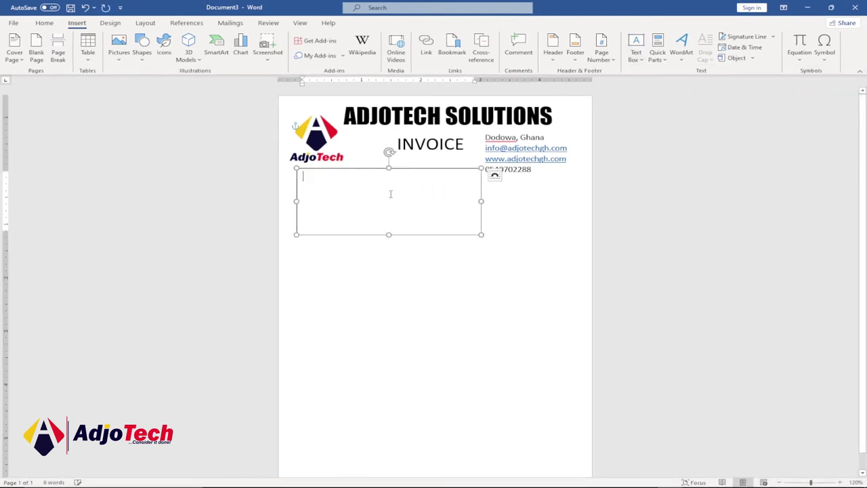
Fill the new text box with dotted lines for Name, Address and Phone No, and shorten the box to about 1.02" high.
{"action": "type", "text": "No"}
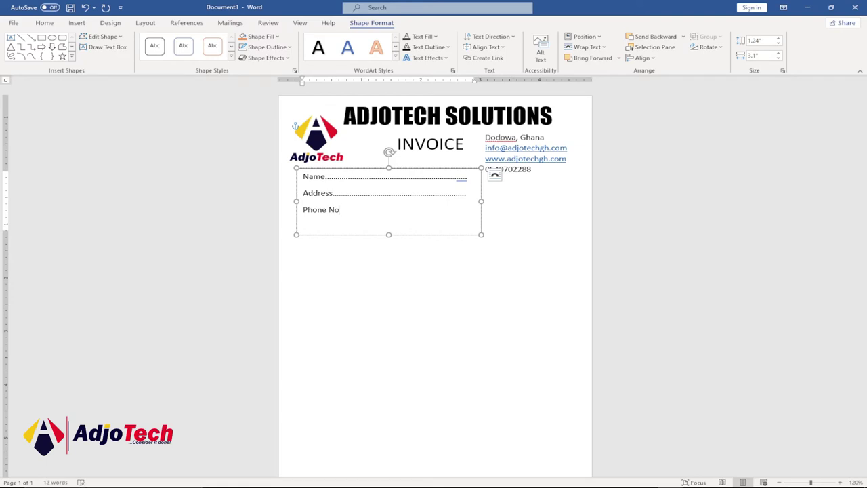
{"action": "type", "text": "."}
{"action": "left_click_drag", "start_coordinate": [389, 235], "coordinate": [386, 222]}
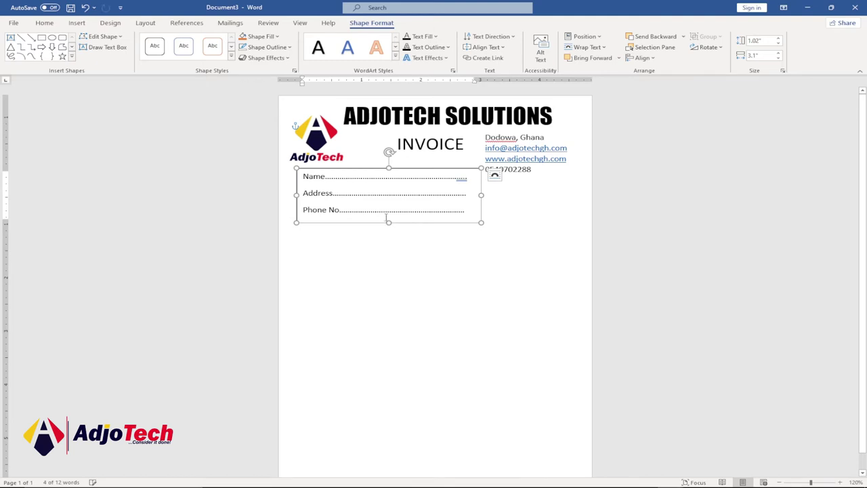
Remove the outline of the customer details text box.
{"action": "left_click", "coordinate": [290, 47]}
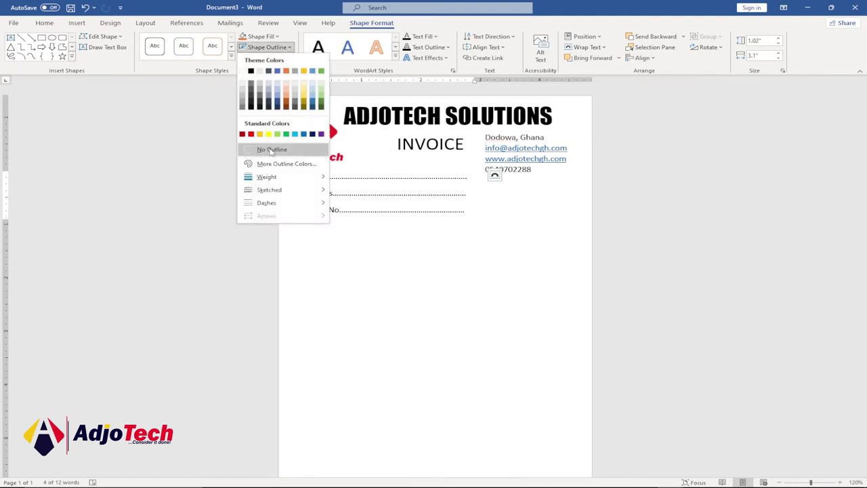
{"action": "left_click", "coordinate": [271, 149]}
{"action": "left_click", "coordinate": [465, 253]}
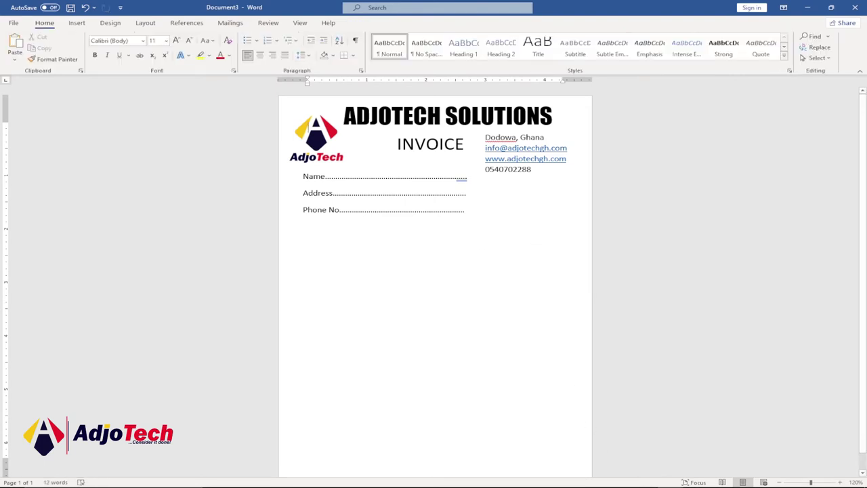
Compare with the sample invoice and give the customer details text box in Document3 an outer shadow offset to the bottom right.
{"action": "mouse_move", "coordinate": [668, 479]}
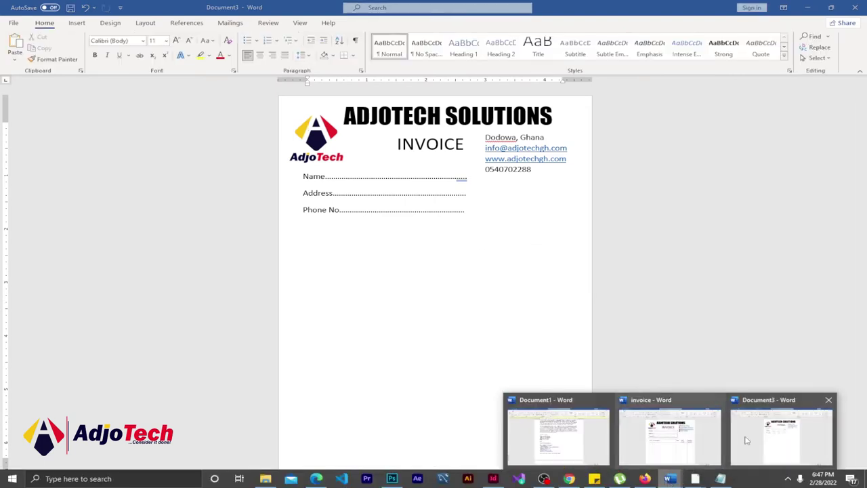
{"action": "left_click", "coordinate": [693, 439]}
{"action": "mouse_move", "coordinate": [675, 481]}
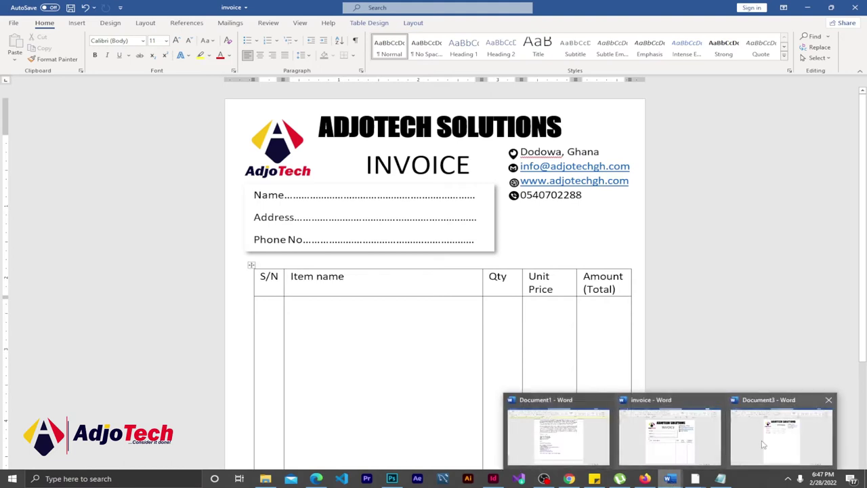
{"action": "left_click", "coordinate": [778, 440]}
{"action": "left_click", "coordinate": [421, 194]}
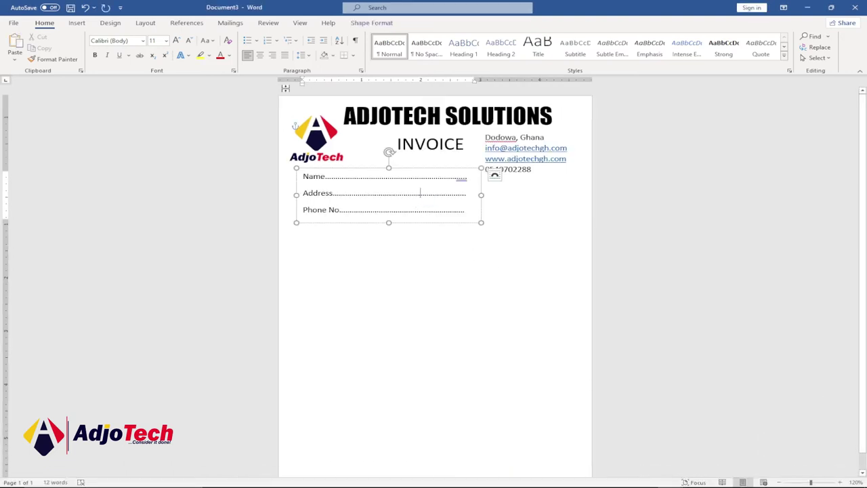
{"action": "left_click", "coordinate": [372, 23]}
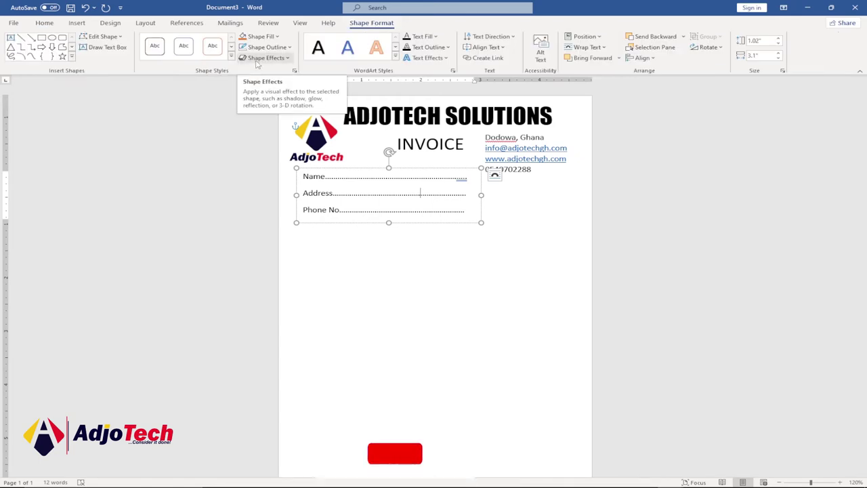
{"action": "left_click", "coordinate": [288, 60]}
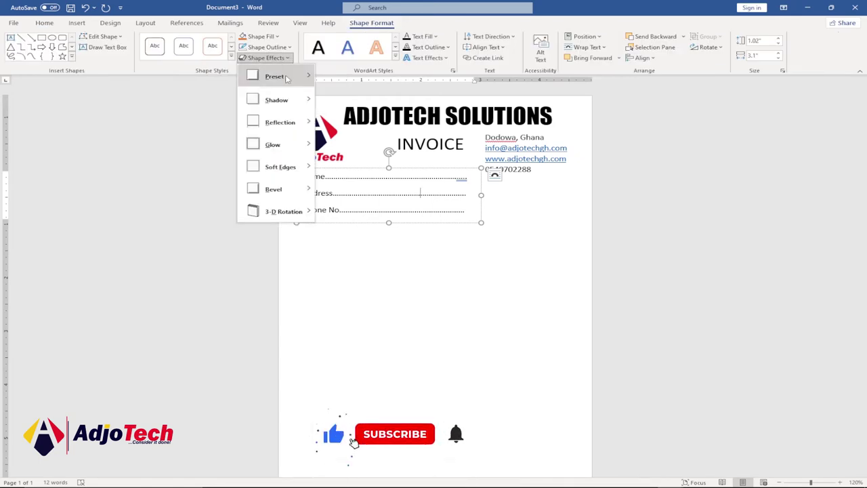
{"action": "mouse_move", "coordinate": [303, 103]}
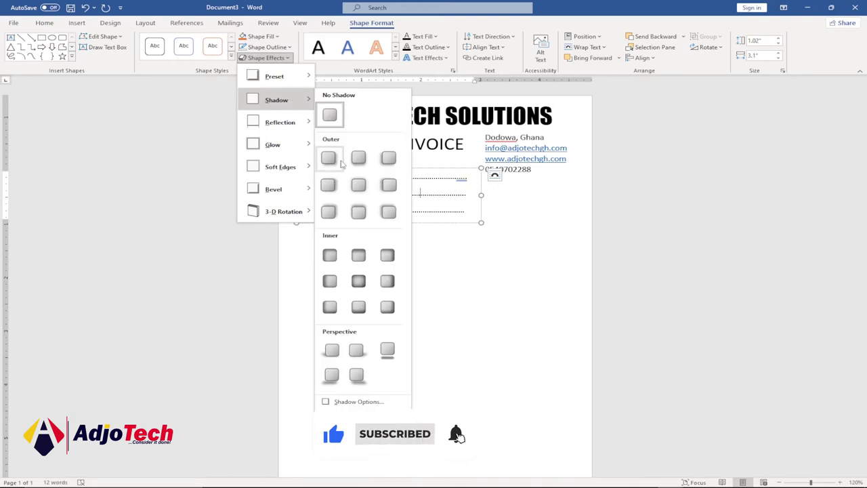
{"action": "left_click", "coordinate": [341, 163]}
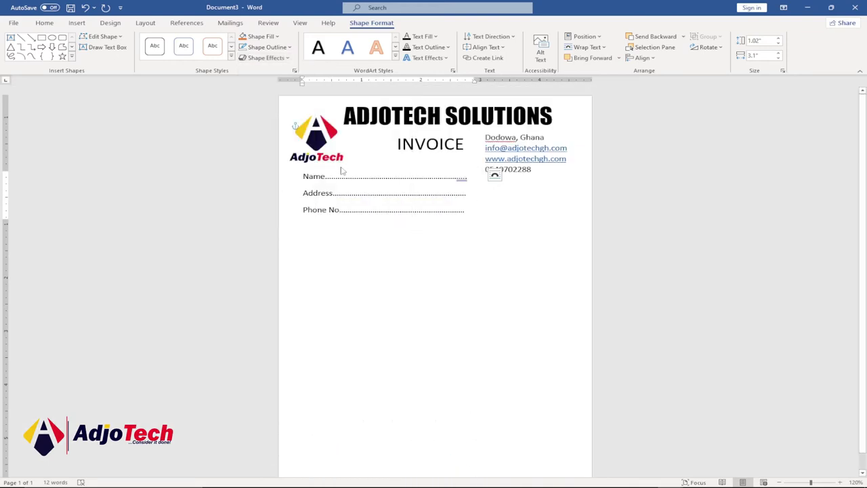
{"action": "left_click", "coordinate": [410, 251]}
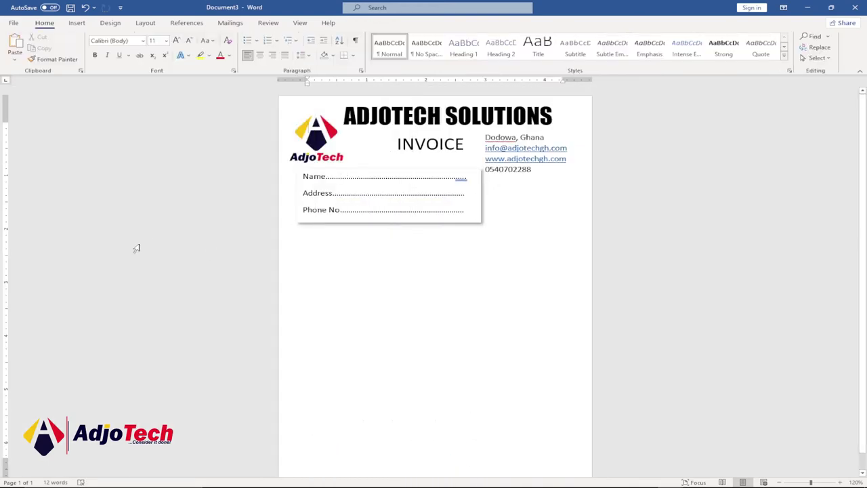
{"action": "scroll", "coordinate": [478, 242], "scroll_direction": "down", "scroll_amount": 1}
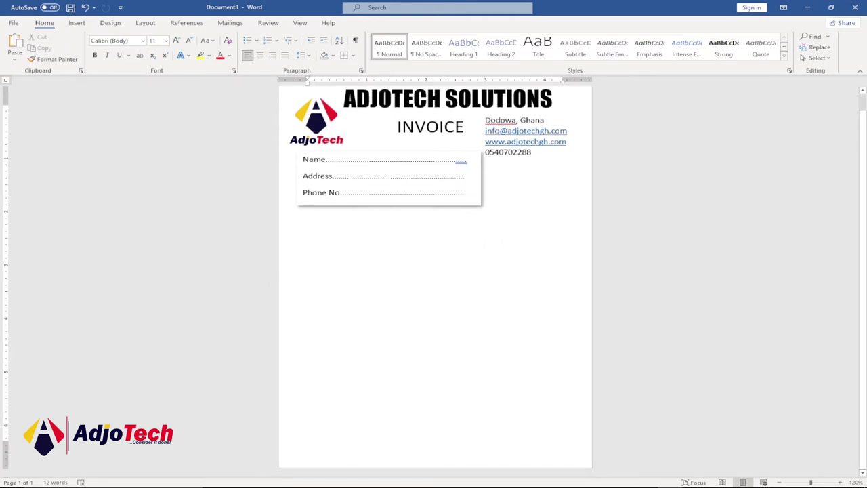
Check the layout of the item table in the sample invoice, down to its totals rows, and return to Document3.
{"action": "mouse_move", "coordinate": [670, 478]}
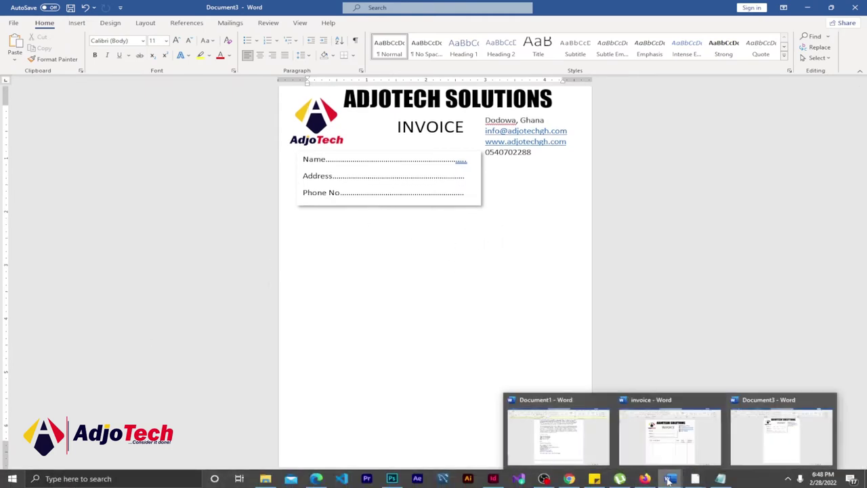
{"action": "left_click", "coordinate": [694, 444]}
{"action": "scroll", "coordinate": [305, 265], "scroll_direction": "down", "scroll_amount": 3}
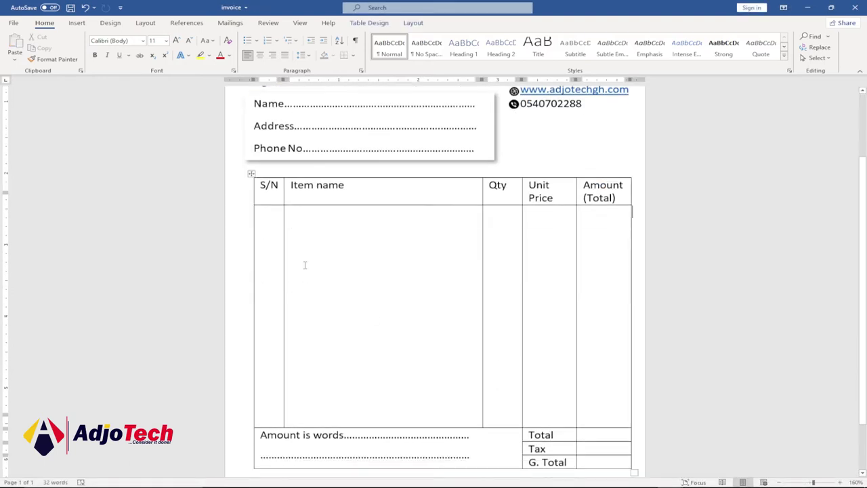
{"action": "scroll", "coordinate": [305, 265], "scroll_direction": "down", "scroll_amount": 1}
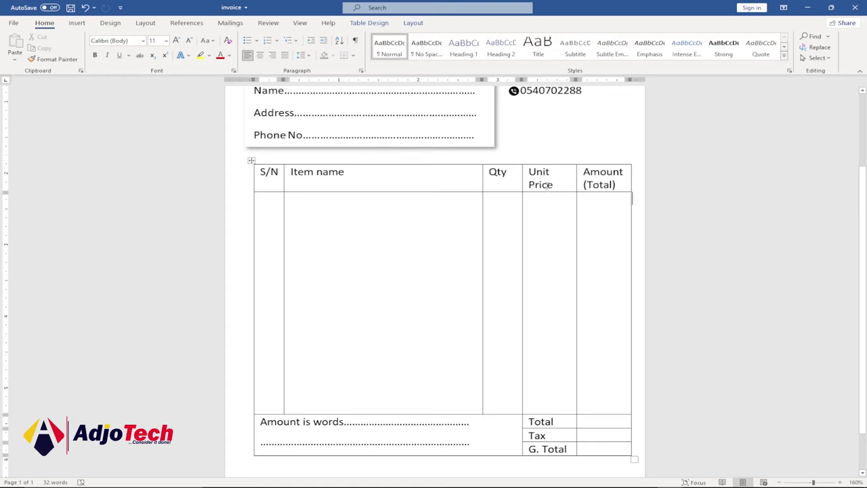
{"action": "mouse_move", "coordinate": [596, 481]}
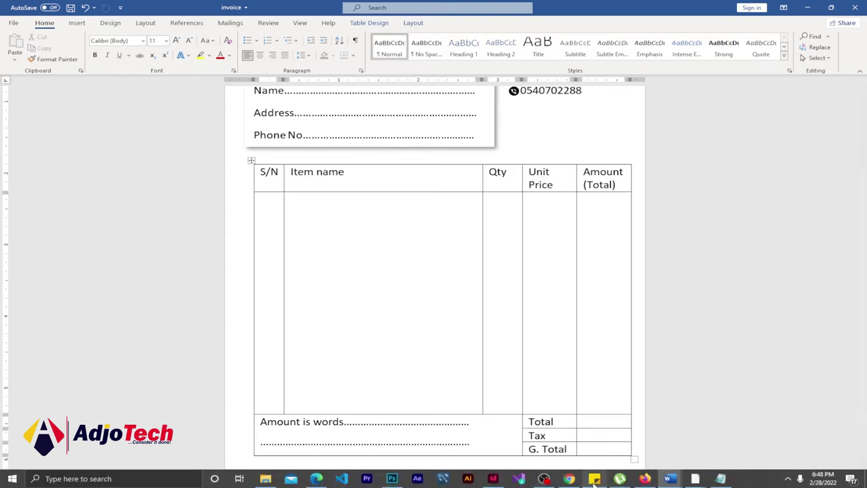
{"action": "left_click", "coordinate": [673, 480]}
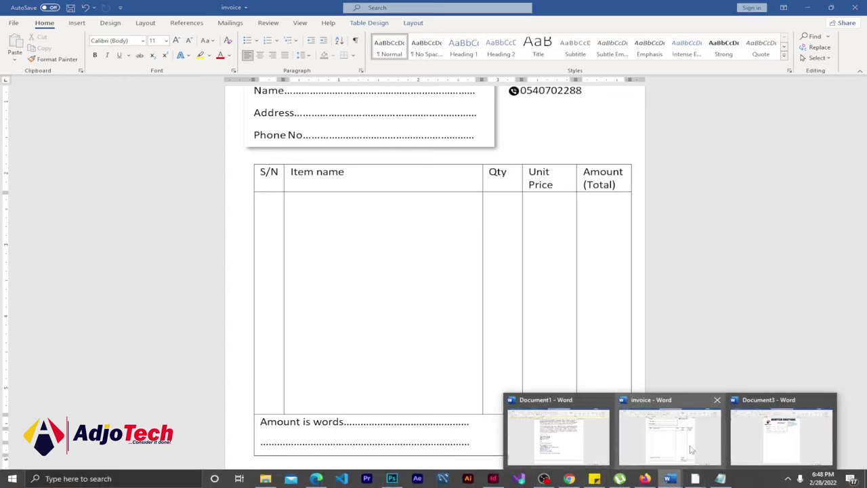
{"action": "left_click", "coordinate": [779, 430]}
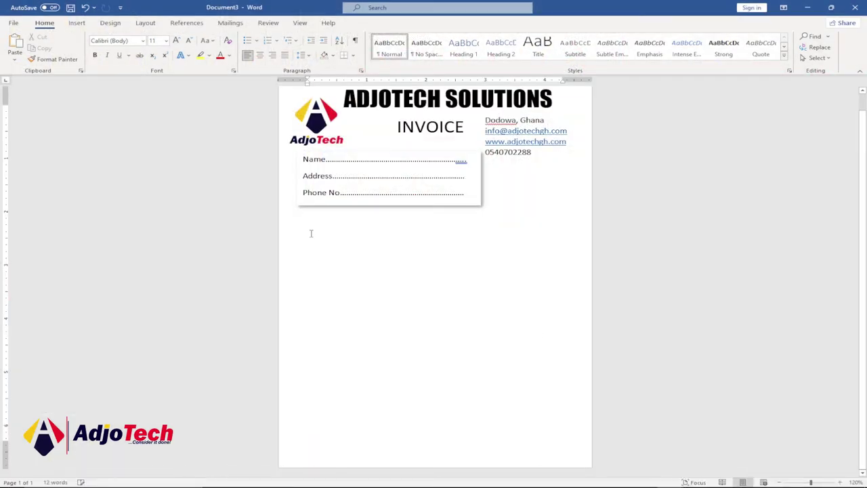
Insert a table with five columns and five rows below the customer details box.
{"action": "left_click", "coordinate": [77, 24]}
{"action": "left_click", "coordinate": [88, 47]}
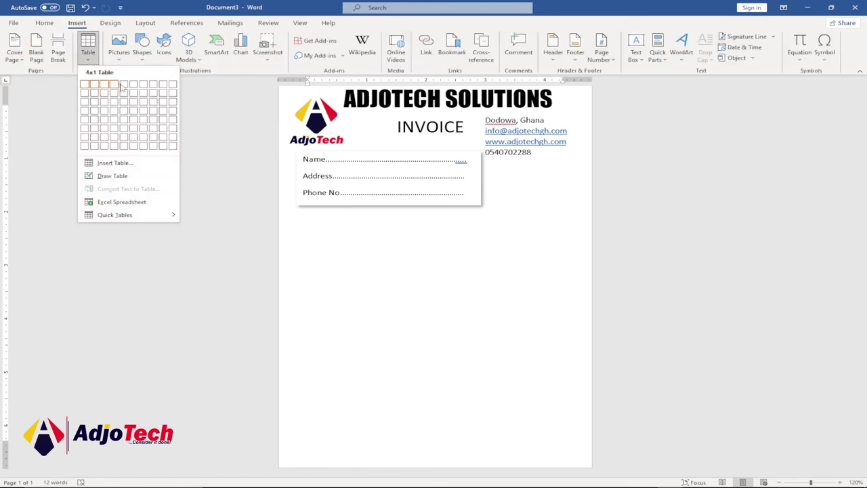
{"action": "left_click", "coordinate": [124, 122]}
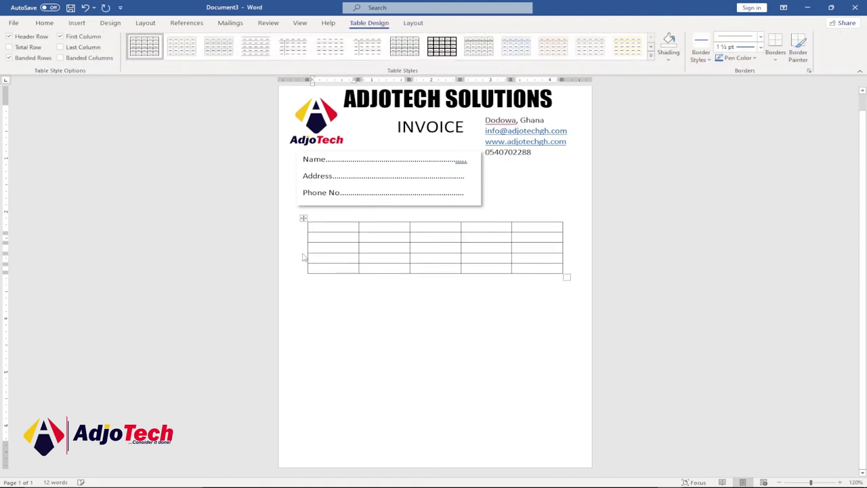
Widen the table toward both page edges and stretch its second row into a tall area for the invoice items.
{"action": "left_click_drag", "start_coordinate": [303, 248], "coordinate": [293, 250]}
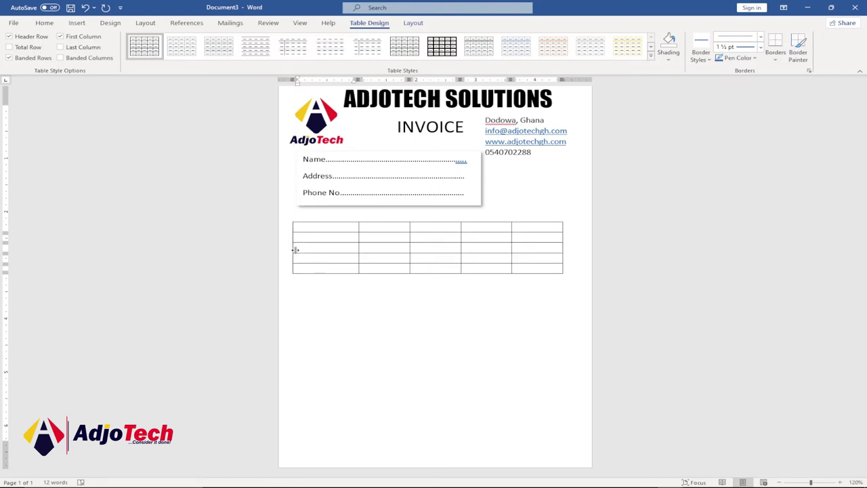
{"action": "left_click", "coordinate": [568, 250]}
{"action": "left_click", "coordinate": [563, 249]}
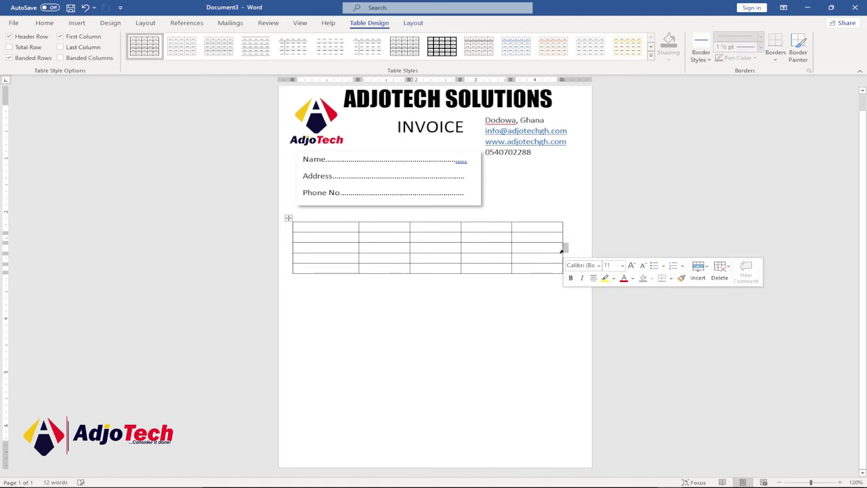
{"action": "left_click_drag", "start_coordinate": [566, 239], "coordinate": [572, 238]}
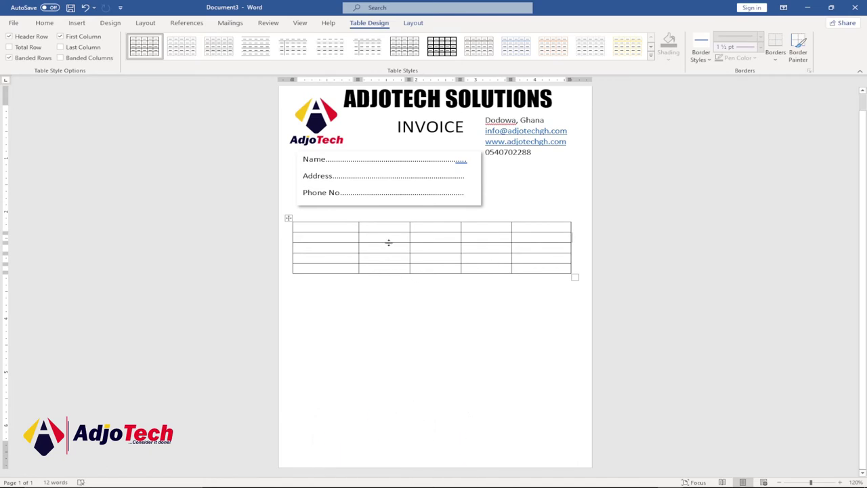
{"action": "left_click_drag", "start_coordinate": [388, 242], "coordinate": [403, 406]}
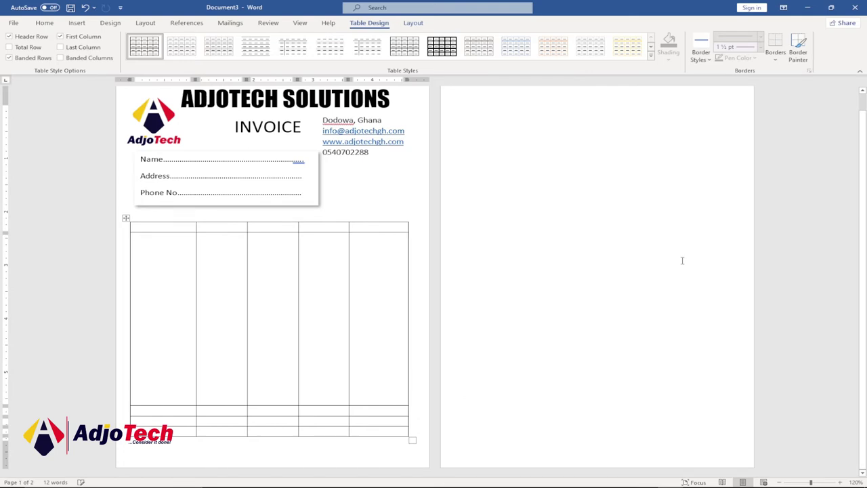
Narrow the table's first column to about 0.4" so the second column gains the freed width.
{"action": "left_click", "coordinate": [839, 482]}
{"action": "left_click", "coordinate": [839, 482]}
{"action": "left_click", "coordinate": [839, 482]}
{"action": "left_click", "coordinate": [839, 482]}
{"action": "left_click", "coordinate": [839, 482]}
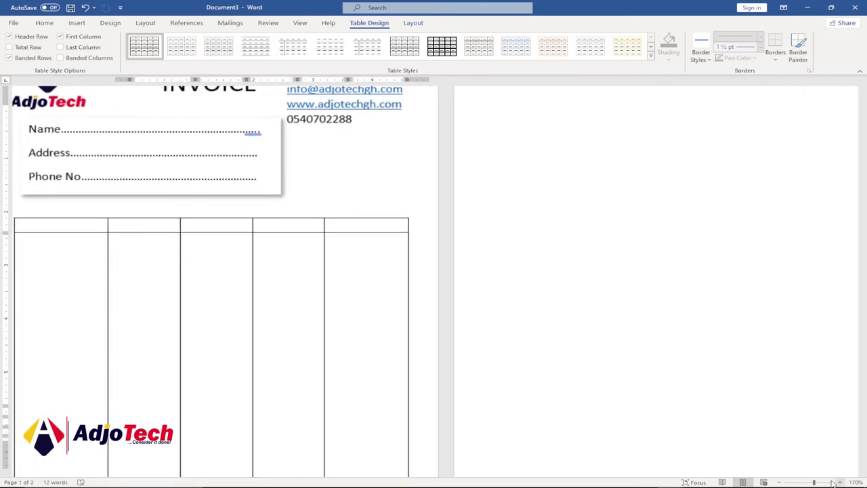
{"action": "left_click", "coordinate": [778, 482]}
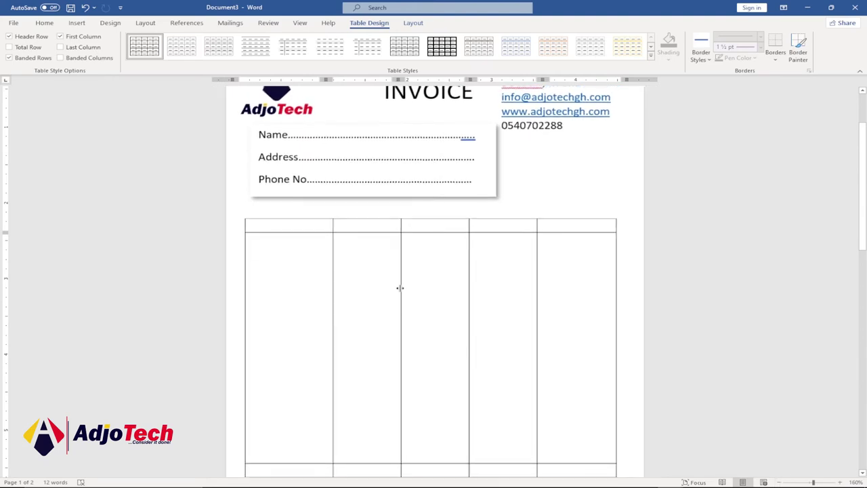
{"action": "scroll", "coordinate": [400, 288], "scroll_direction": "up", "scroll_amount": 2}
{"action": "scroll", "coordinate": [505, 258], "scroll_direction": "down", "scroll_amount": 1}
{"action": "scroll", "coordinate": [505, 258], "scroll_direction": "down", "scroll_amount": 1}
{"action": "left_click", "coordinate": [284, 195]}
{"action": "left_click_drag", "start_coordinate": [332, 225], "coordinate": [275, 217]}
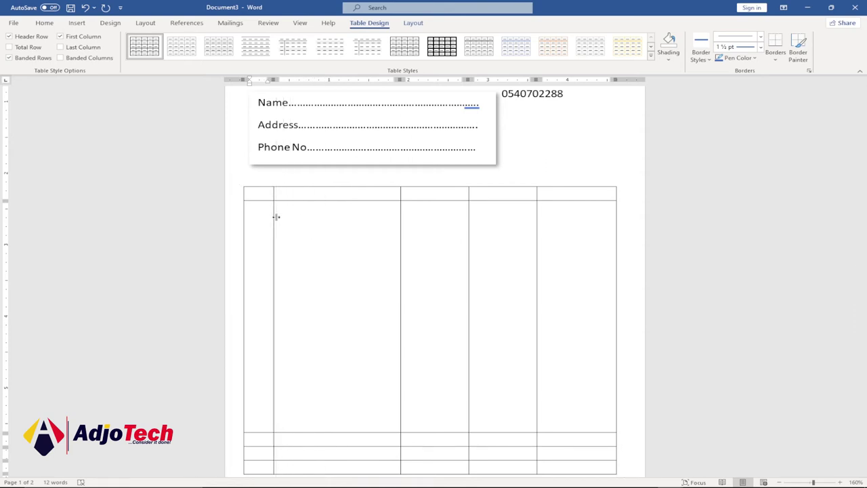
Narrow the last three columns to about 0.7", 0.75" and 0.55", widening the second column to about 2.3".
{"action": "left_click_drag", "start_coordinate": [537, 227], "coordinate": [572, 223]}
{"action": "left_click", "coordinate": [471, 225]}
{"action": "left_click_drag", "start_coordinate": [471, 227], "coordinate": [507, 224]}
{"action": "left_click", "coordinate": [459, 228]}
{"action": "key", "text": "ctrl+z"}
{"action": "left_click", "coordinate": [469, 226]}
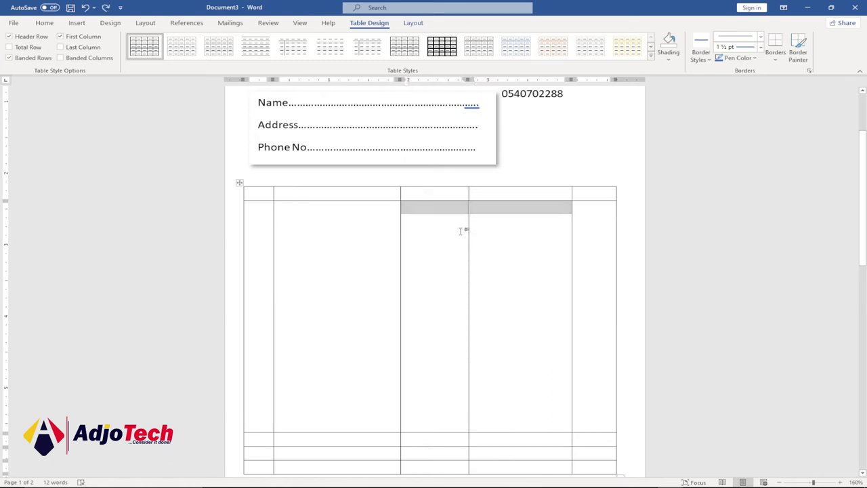
{"action": "left_click", "coordinate": [467, 228]}
{"action": "left_click_drag", "start_coordinate": [468, 228], "coordinate": [512, 226]}
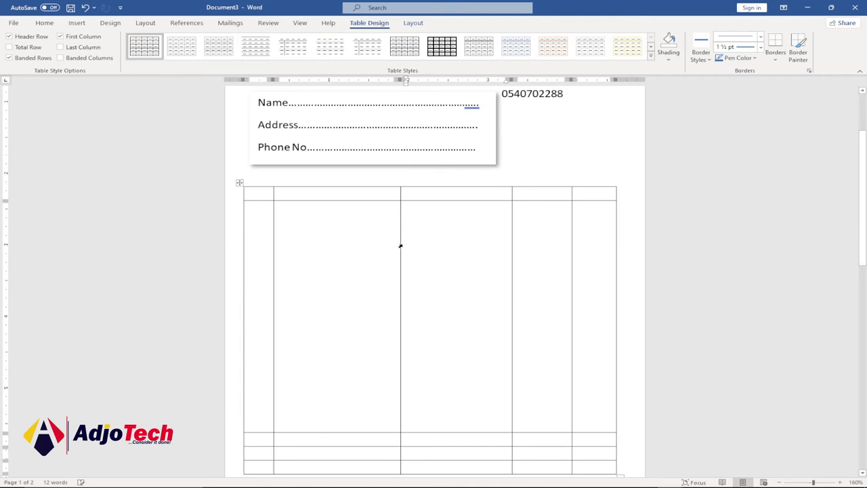
{"action": "left_click_drag", "start_coordinate": [400, 247], "coordinate": [457, 237]}
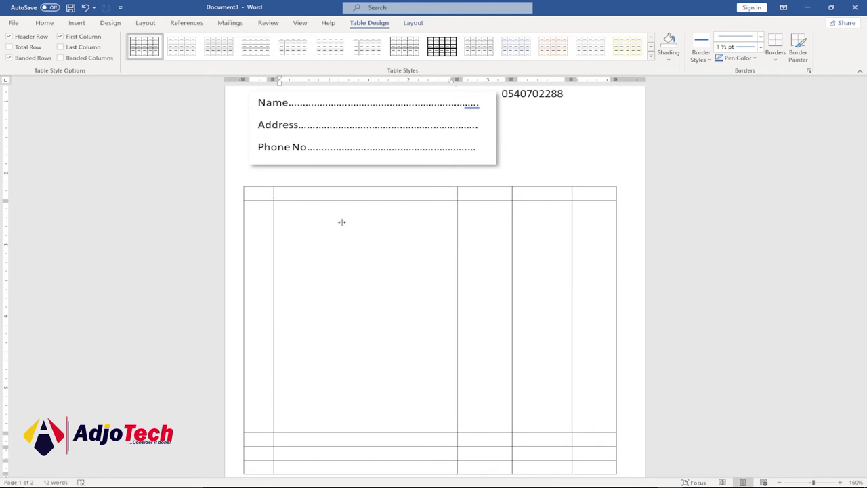
Fill the table's header row with S/N, ITEM NAME, QTY, UNIT and AMOUNT.
{"action": "left_click", "coordinate": [259, 195]}
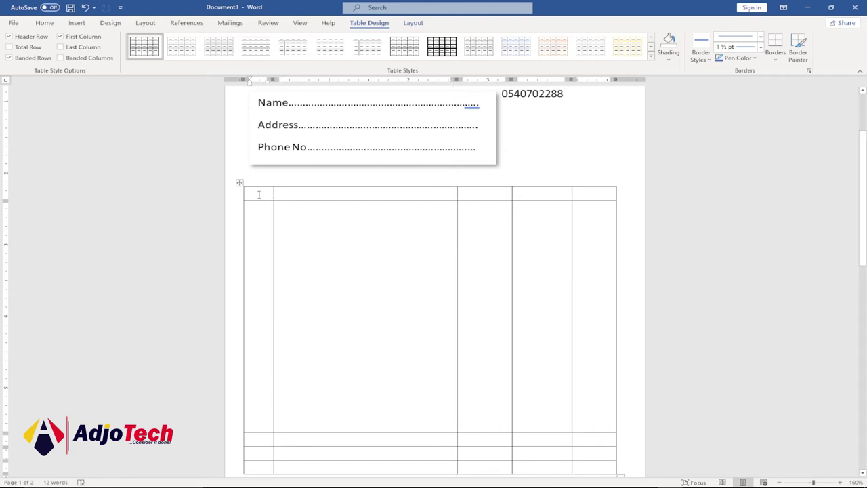
{"action": "type", "text": "S"}
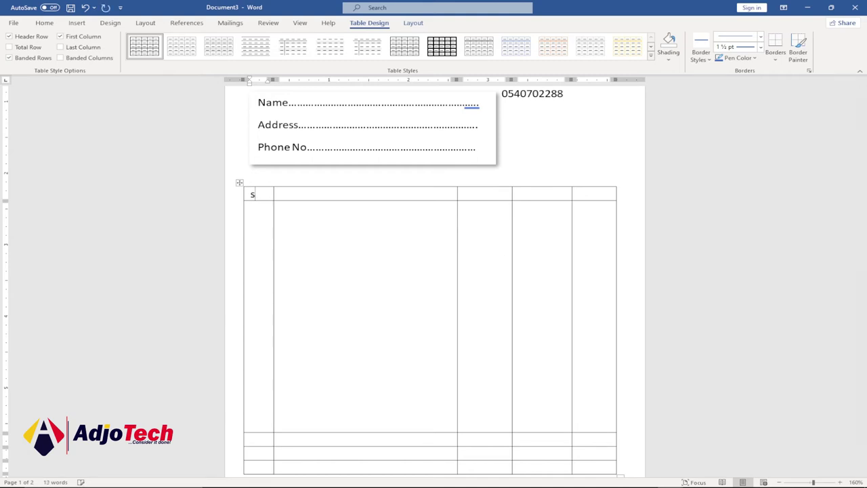
{"action": "type", "text": "/N"}
{"action": "key", "text": "Tab"}
{"action": "type", "text": "ITEM NAME"}
{"action": "key", "text": "Tab"}
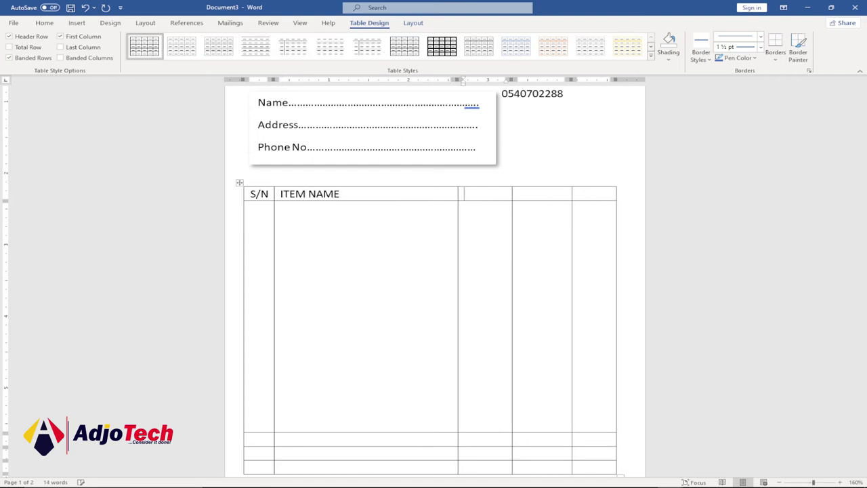
{"action": "type", "text": "QTY"}
{"action": "key", "text": "Tab"}
{"action": "type", "text": "UNIT"}
{"action": "key", "text": "Tab"}
{"action": "type", "text": "AMON"}
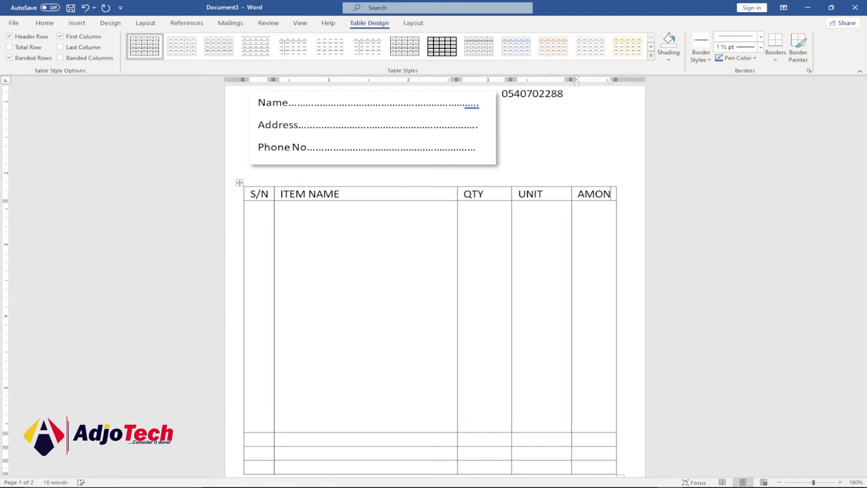
{"action": "key", "text": "BackSpace"}
{"action": "key", "text": "BackSpace"}
{"action": "type", "text": "OUNT"}
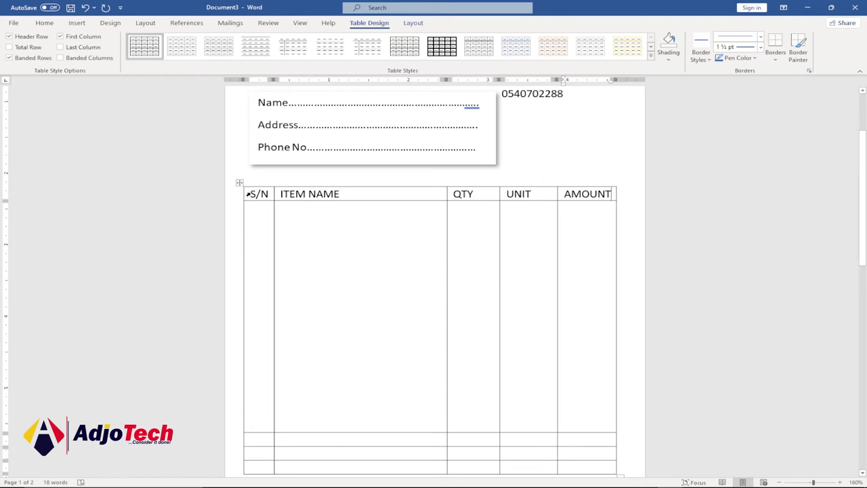
Make all the column headings in the table's first row bold.
{"action": "left_click_drag", "start_coordinate": [254, 194], "coordinate": [608, 192]}
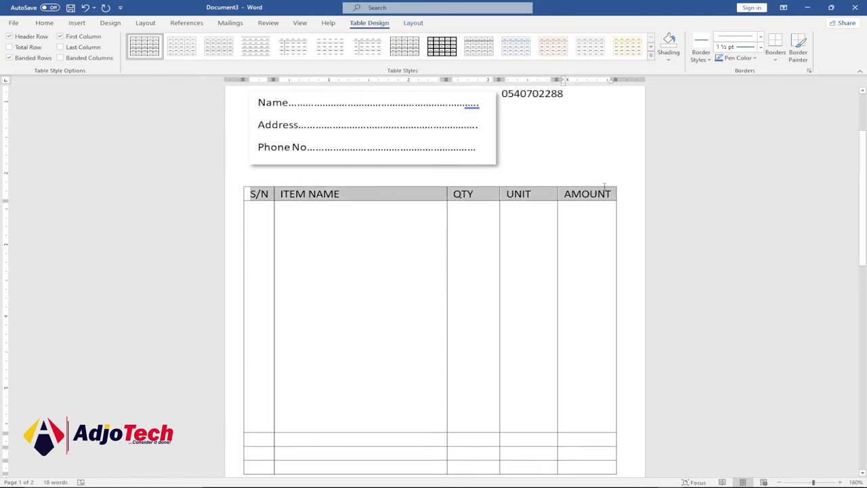
{"action": "left_click", "coordinate": [43, 23]}
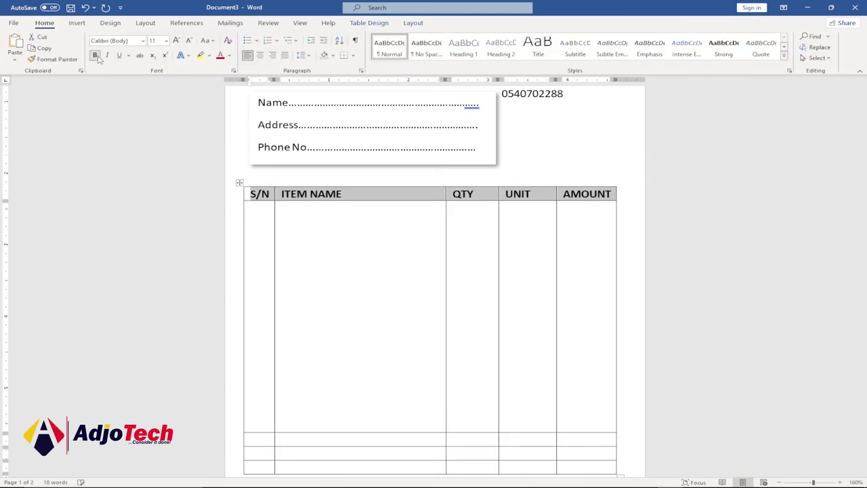
{"action": "left_click", "coordinate": [350, 225]}
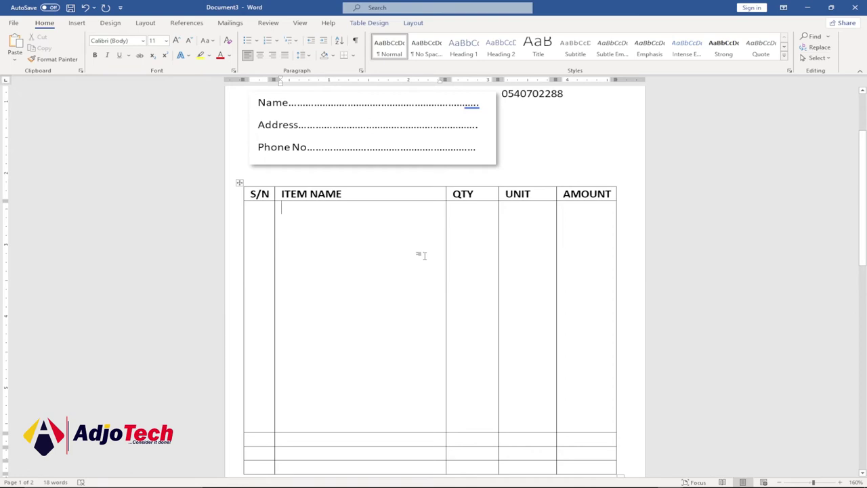
Shorten the tall item row of the table so the invoice fits on a single page.
{"action": "scroll", "coordinate": [497, 249], "scroll_direction": "down", "scroll_amount": 1}
{"action": "scroll", "coordinate": [496, 250], "scroll_direction": "down", "scroll_amount": 3}
{"action": "scroll", "coordinate": [497, 248], "scroll_direction": "up", "scroll_amount": 4}
{"action": "scroll", "coordinate": [497, 247], "scroll_direction": "down", "scroll_amount": 5}
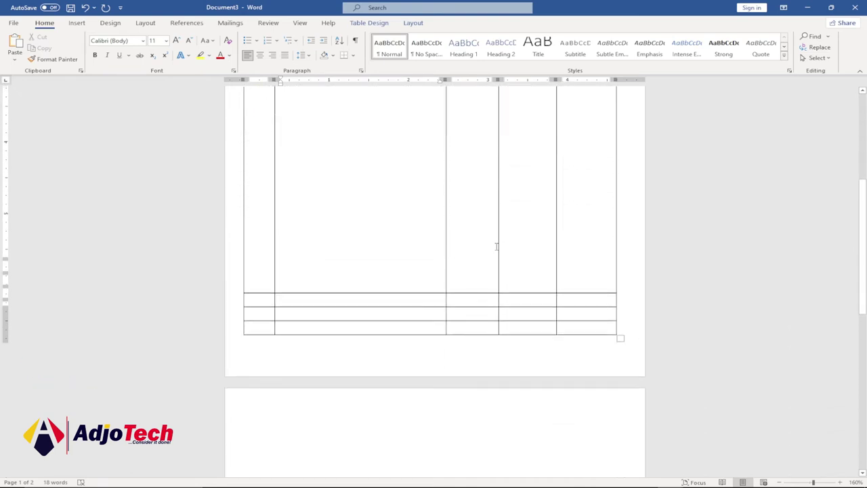
{"action": "scroll", "coordinate": [455, 254], "scroll_direction": "up", "scroll_amount": 2}
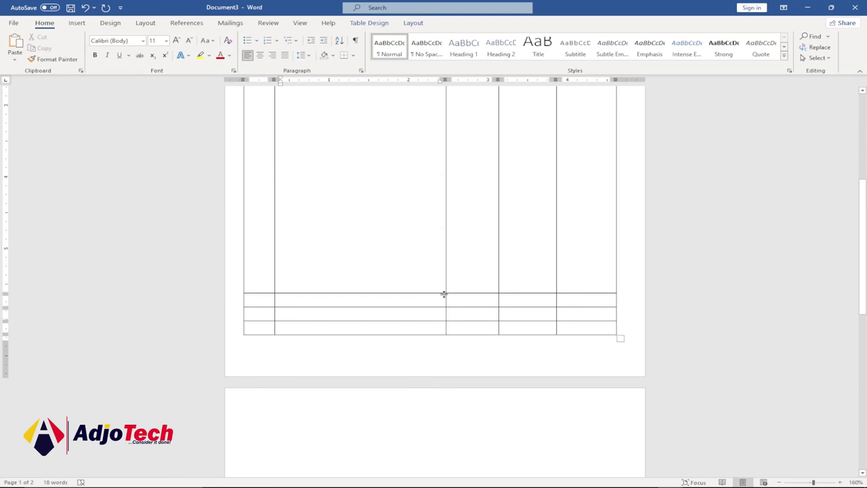
{"action": "left_click_drag", "start_coordinate": [433, 334], "coordinate": [420, 282]}
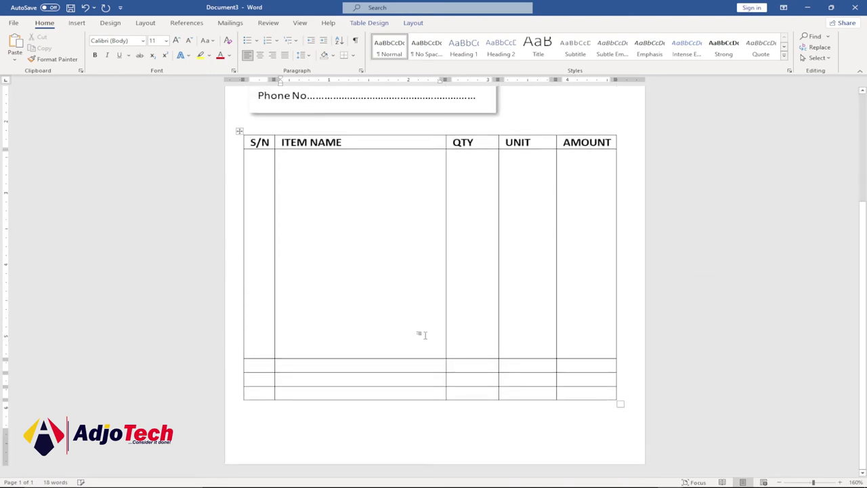
Merge the S/N, ITEM NAME and QTY cells of the table's last three rows into one cell and place the cursor in it.
{"action": "scroll", "coordinate": [422, 300], "scroll_direction": "up", "scroll_amount": 3}
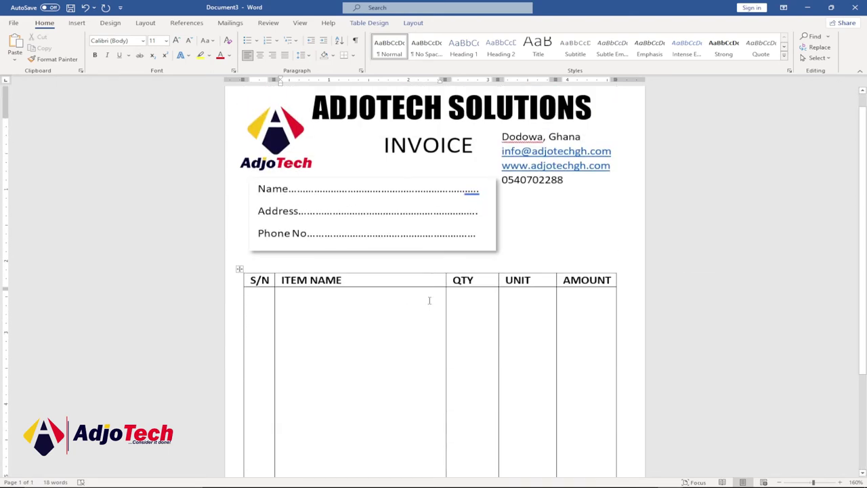
{"action": "scroll", "coordinate": [422, 316], "scroll_direction": "down", "scroll_amount": 3}
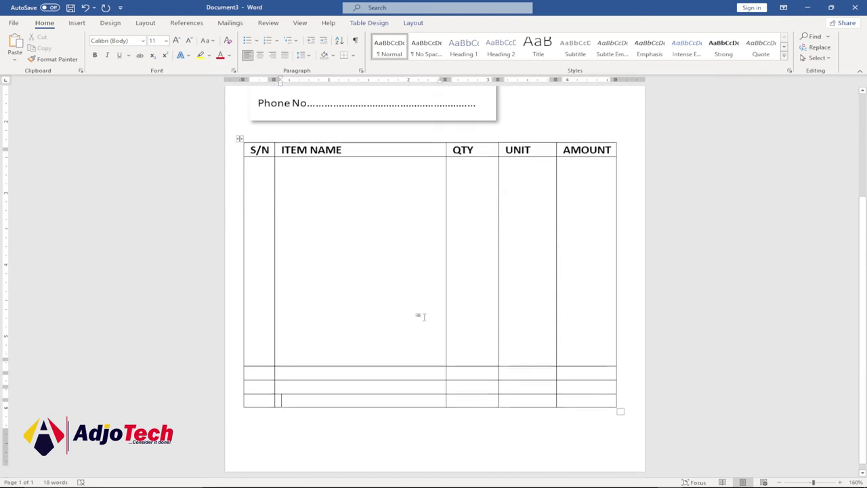
{"action": "left_click_drag", "start_coordinate": [256, 368], "coordinate": [456, 387]}
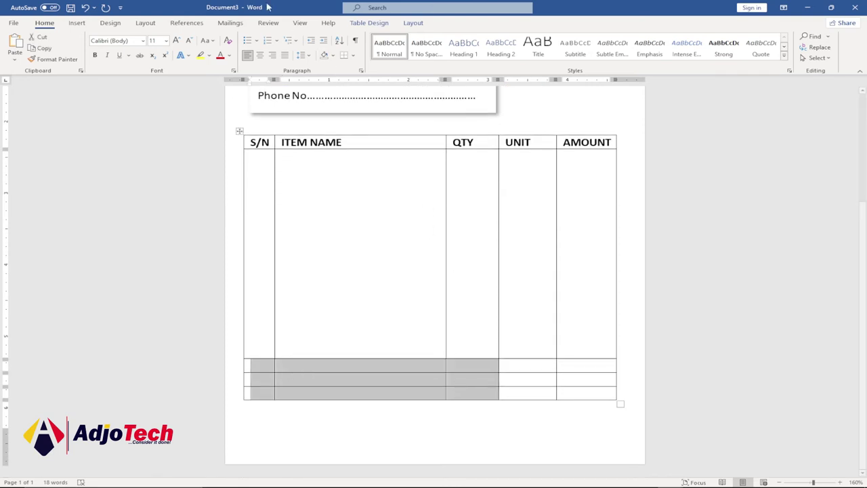
{"action": "left_click", "coordinate": [379, 26]}
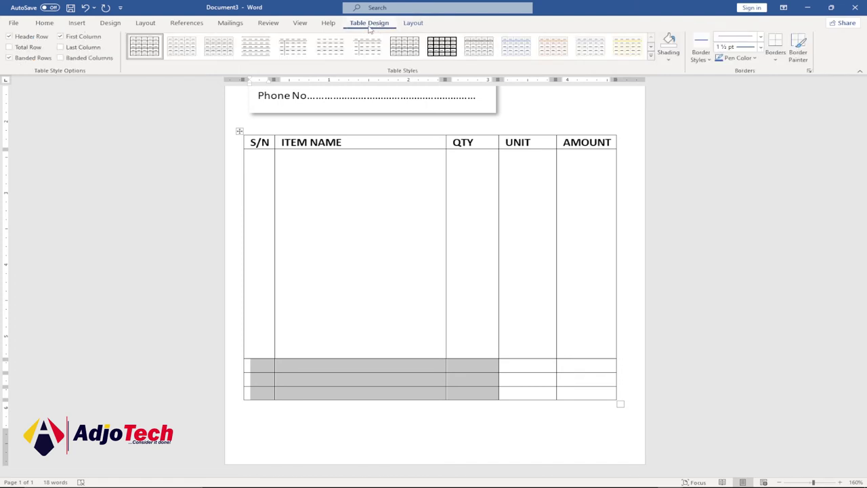
{"action": "left_click", "coordinate": [414, 24]}
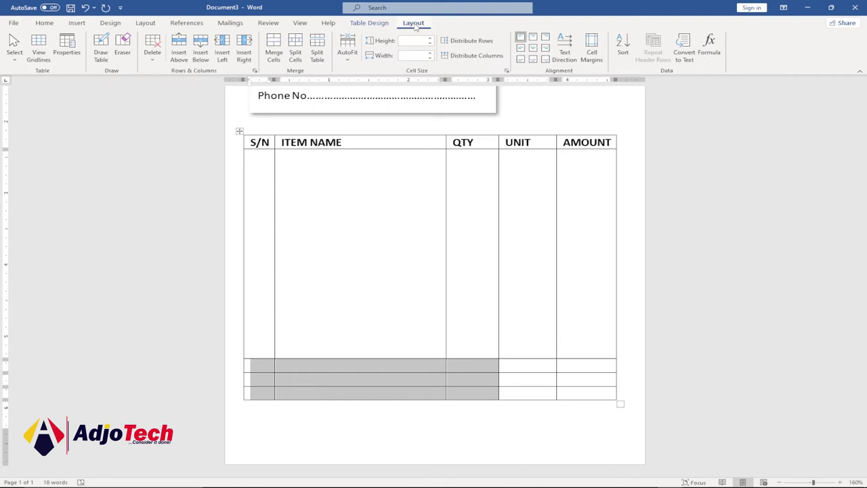
{"action": "left_click", "coordinate": [274, 57]}
{"action": "left_click", "coordinate": [284, 372]}
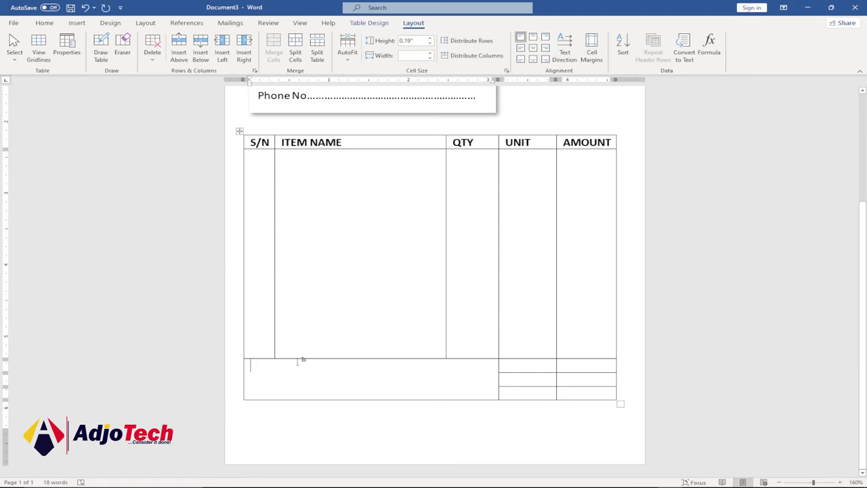
Write "Amount in words" followed by a dotted line in the merged cell, with a second dotted line beneath it.
{"action": "type", "text": "A"}
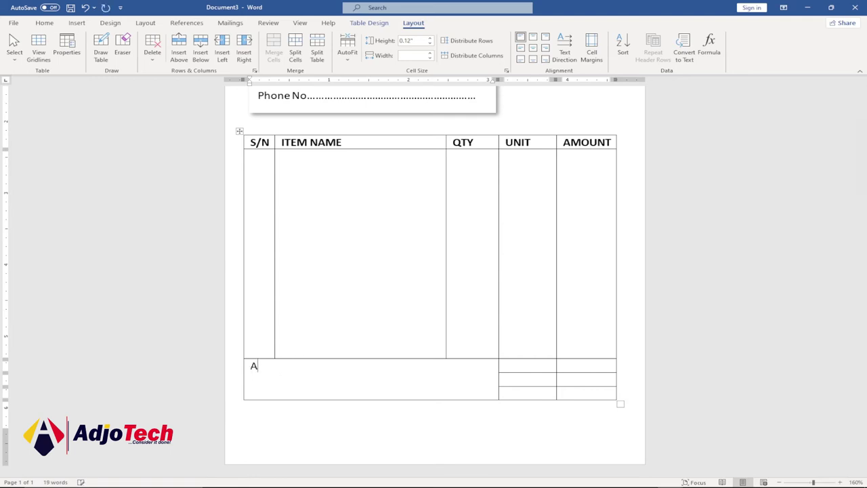
{"action": "type", "text": "mount in words................................................."}
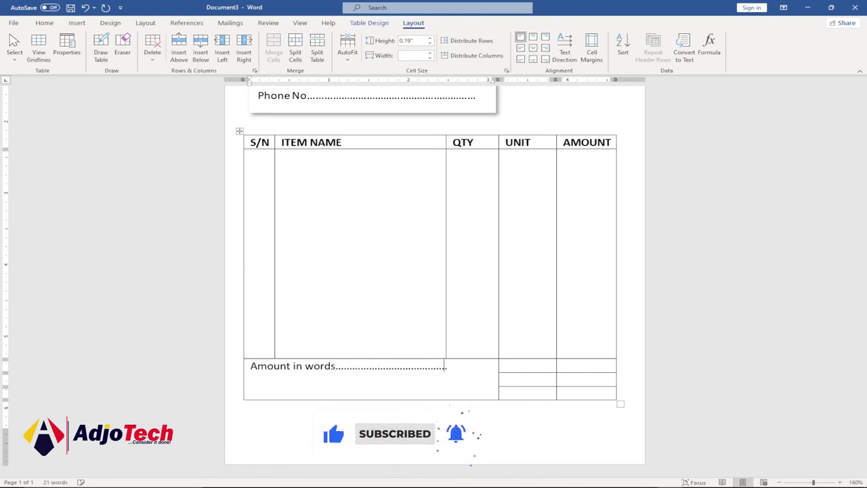
{"action": "type", "text": "......"}
{"action": "key", "text": "Return"}
{"action": "type", "text": "............................................."}
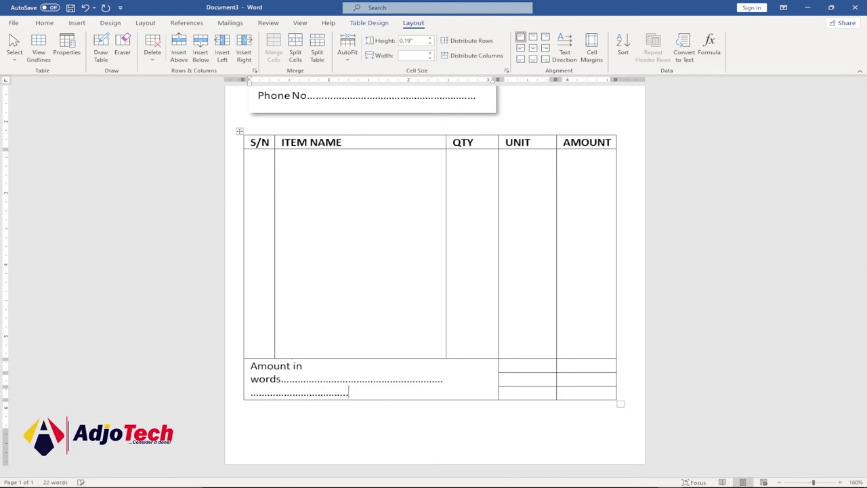
{"action": "type", "text": ".........................."}
Adjust the number of dots so both dotted lines fit the merged cell and end at about the same point.
{"action": "left_click", "coordinate": [444, 380]}
{"action": "type", "text": "............"}
{"action": "key", "text": "BackSpace"}
{"action": "key", "text": "BackSpace"}
{"action": "key", "text": "BackSpace"}
{"action": "key", "text": "BackSpace"}
{"action": "key", "text": "BackSpace"}
{"action": "key", "text": "BackSpace"}
{"action": "key", "text": "BackSpace"}
{"action": "key", "text": "BackSpace"}
{"action": "key", "text": "BackSpace"}
{"action": "key", "text": "BackSpace"}
{"action": "key", "text": "BackSpace"}
{"action": "key", "text": "BackSpace"}
{"action": "key", "text": "BackSpace"}
{"action": "key", "text": "BackSpace"}
{"action": "key", "text": "BackSpace"}
{"action": "key", "text": "BackSpace"}
{"action": "key", "text": "BackSpace"}
{"action": "key", "text": "BackSpace"}
{"action": "key", "text": "BackSpace"}
{"action": "key", "text": "BackSpace"}
{"action": "left_click", "coordinate": [452, 381]}
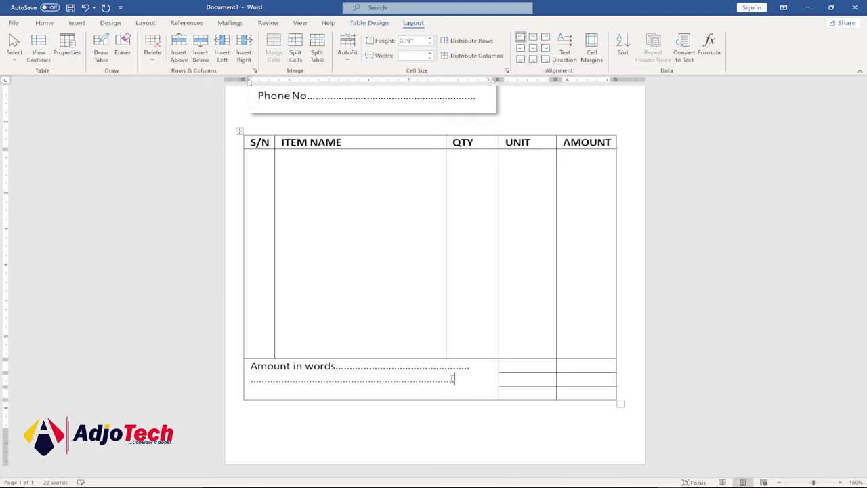
{"action": "type", "text": "......."}
Set the line spacing of the two "Amount in words" lines to 1.15.
{"action": "left_click_drag", "start_coordinate": [470, 381], "coordinate": [243, 362]}
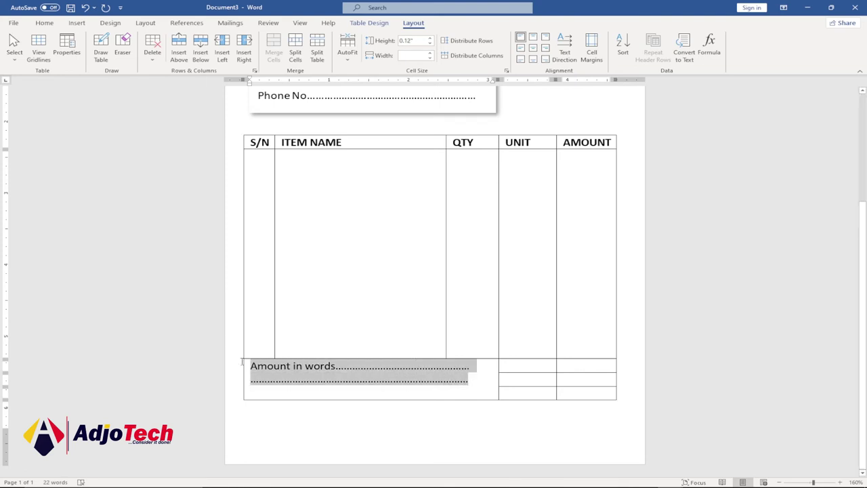
{"action": "left_click", "coordinate": [44, 23]}
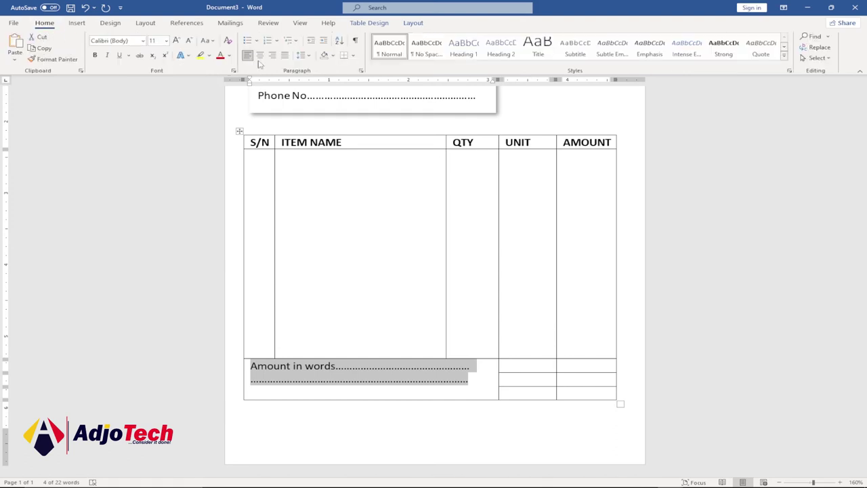
{"action": "left_click", "coordinate": [311, 57]}
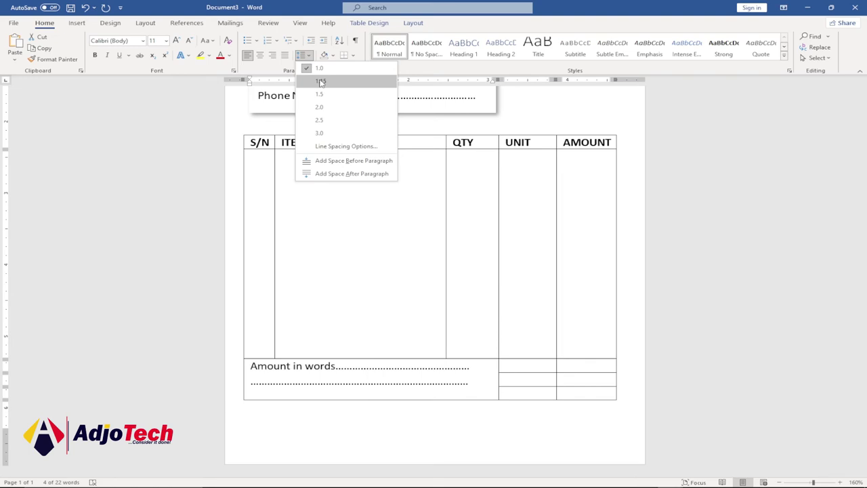
{"action": "left_click", "coordinate": [321, 82]}
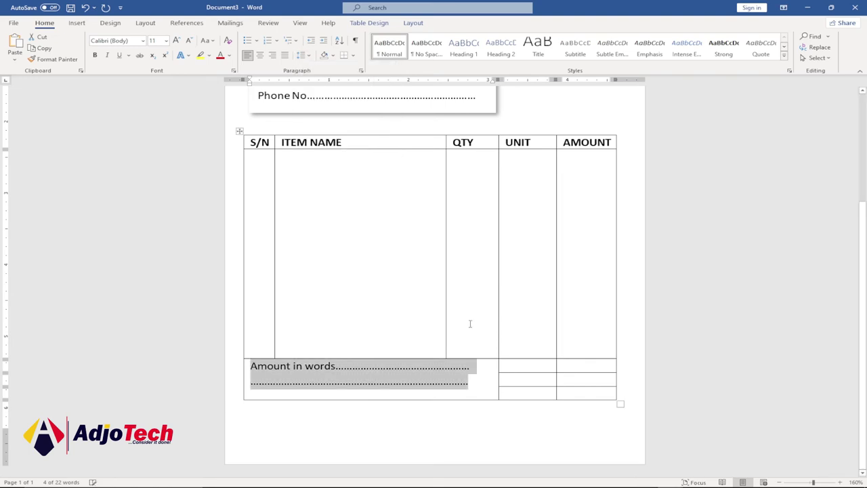
{"action": "left_click", "coordinate": [478, 369]}
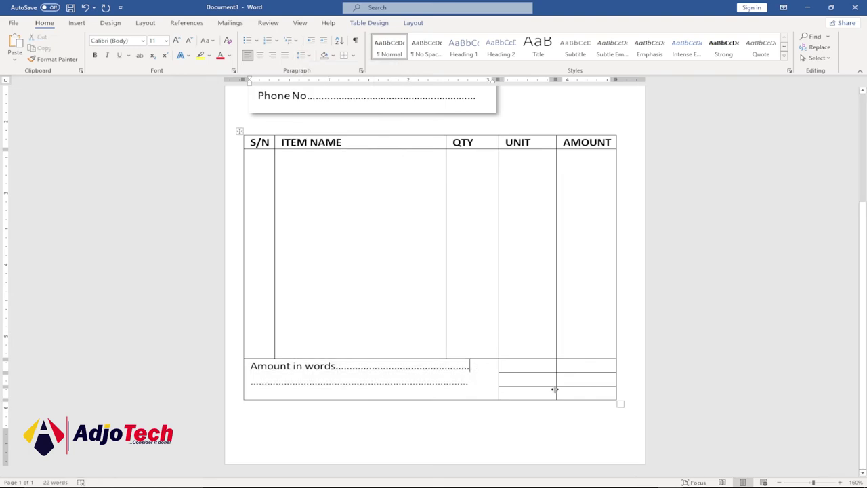
Label the three small cells at the bottom of the UNIT column Total, Tax and G. Total.
{"action": "left_click", "coordinate": [527, 368]}
{"action": "type", "text": "Tot"}
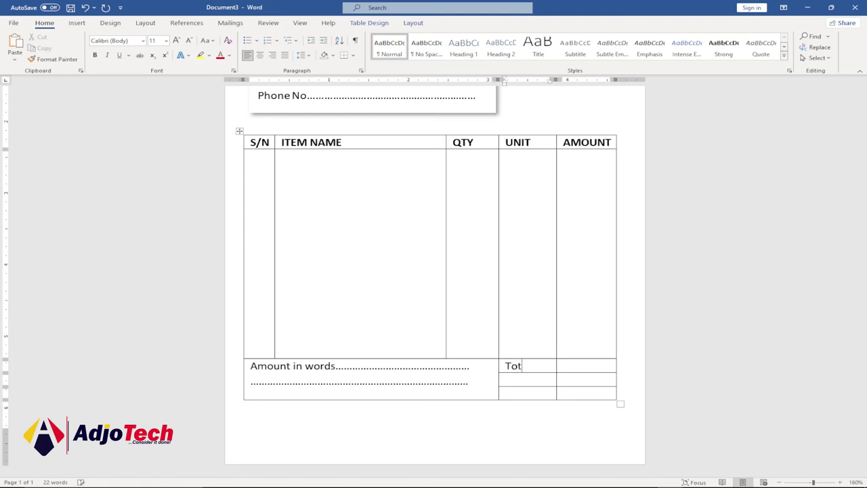
{"action": "type", "text": "al"}
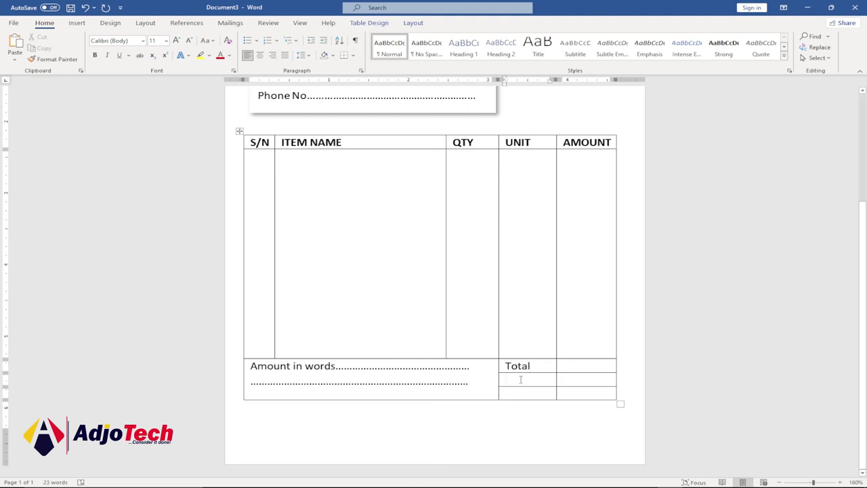
{"action": "type", "text": "Tax"}
{"action": "left_click", "coordinate": [525, 393]}
{"action": "type", "text": "F"}
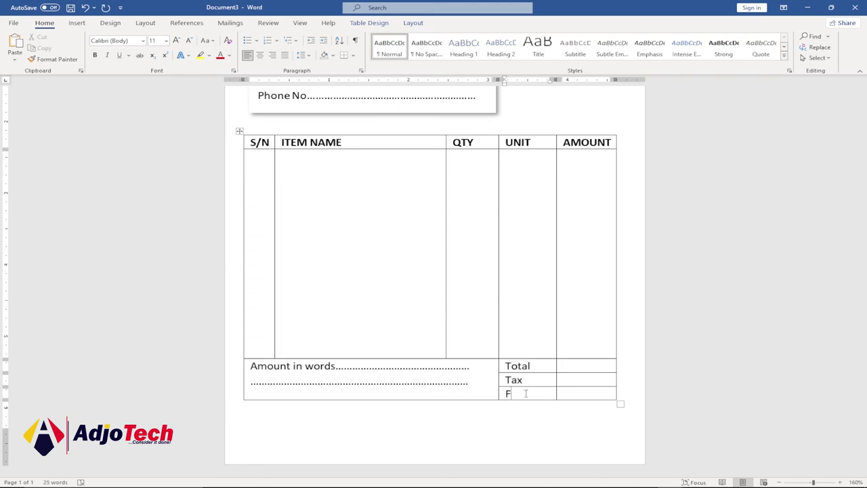
{"action": "type", "text": "G. Total"}
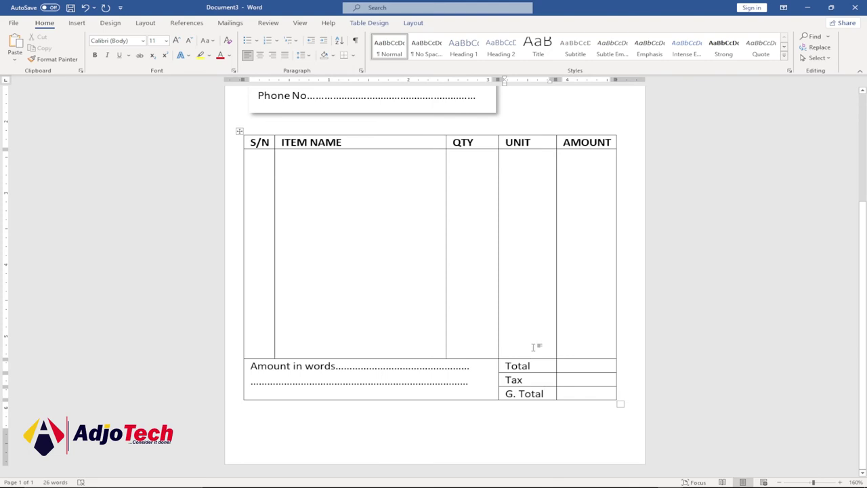
Check the finished sample document "invoice" for what stands below its item table, and return to Document3.
{"action": "scroll", "coordinate": [534, 349], "scroll_direction": "up", "scroll_amount": 5}
{"action": "scroll", "coordinate": [522, 325], "scroll_direction": "down", "scroll_amount": 5}
{"action": "mouse_move", "coordinate": [670, 478]}
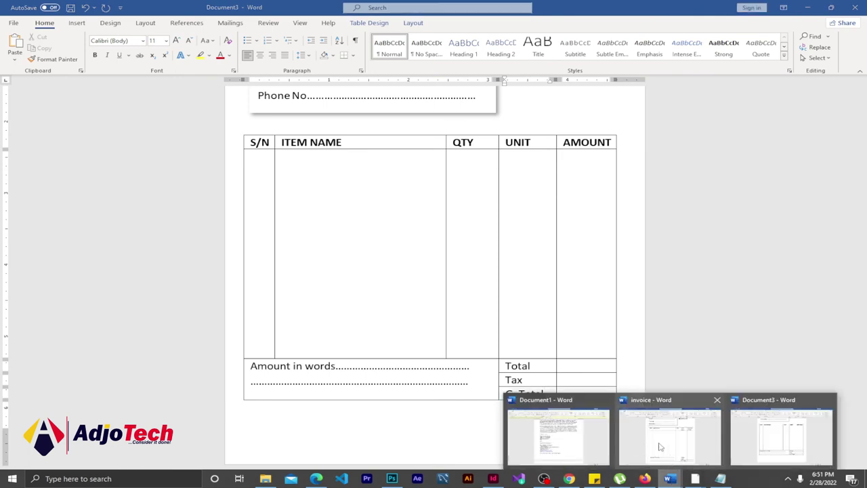
{"action": "left_click", "coordinate": [660, 447]}
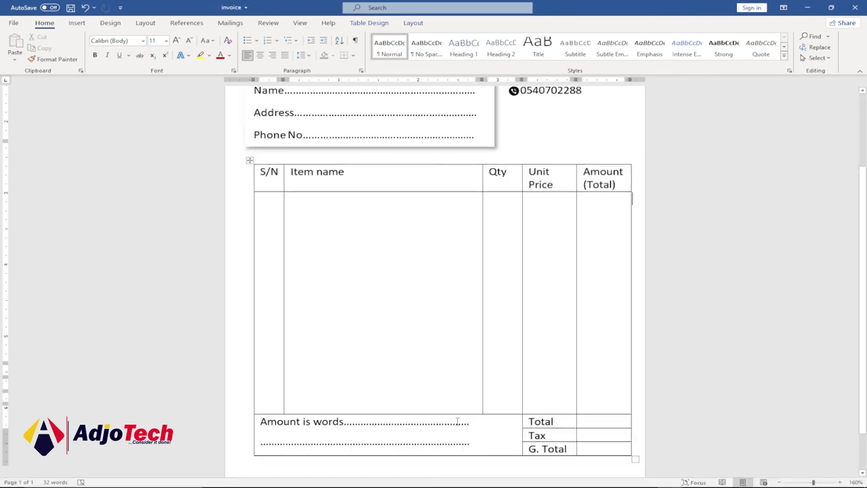
{"action": "scroll", "coordinate": [446, 426], "scroll_direction": "down", "scroll_amount": 2}
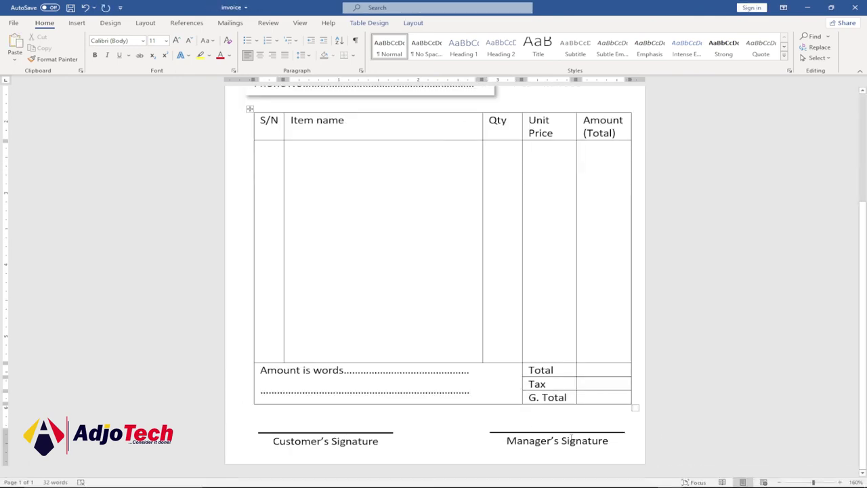
{"action": "mouse_move", "coordinate": [603, 482]}
{"action": "mouse_move", "coordinate": [669, 479]}
{"action": "left_click", "coordinate": [737, 445]}
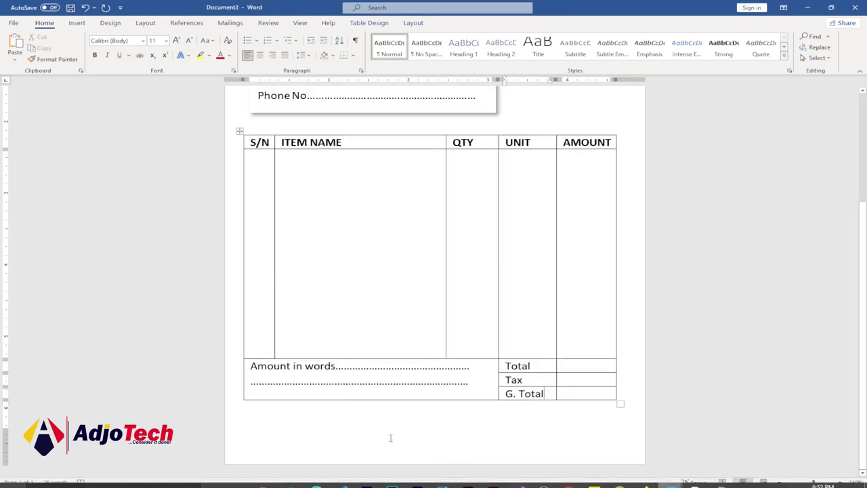
Draw a text box about 1.92" wide and 0.6" high below the "Amount in words" cell.
{"action": "left_click", "coordinate": [80, 24]}
{"action": "left_click", "coordinate": [640, 57]}
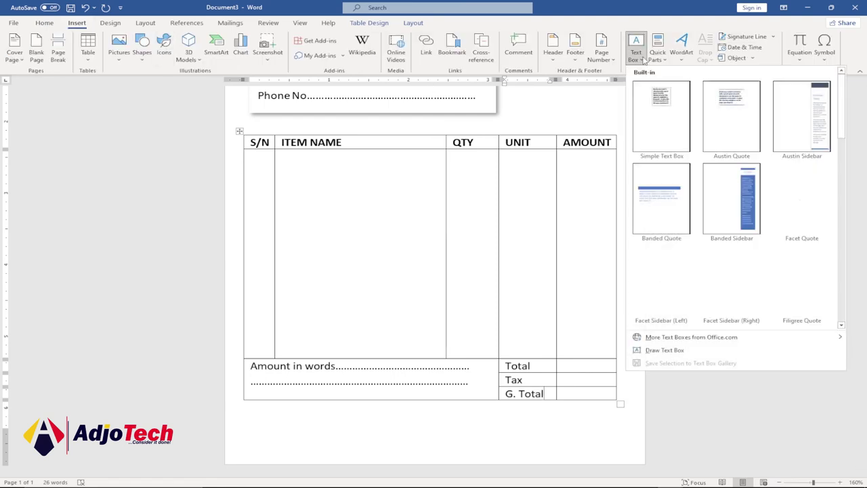
{"action": "left_click", "coordinate": [666, 350]}
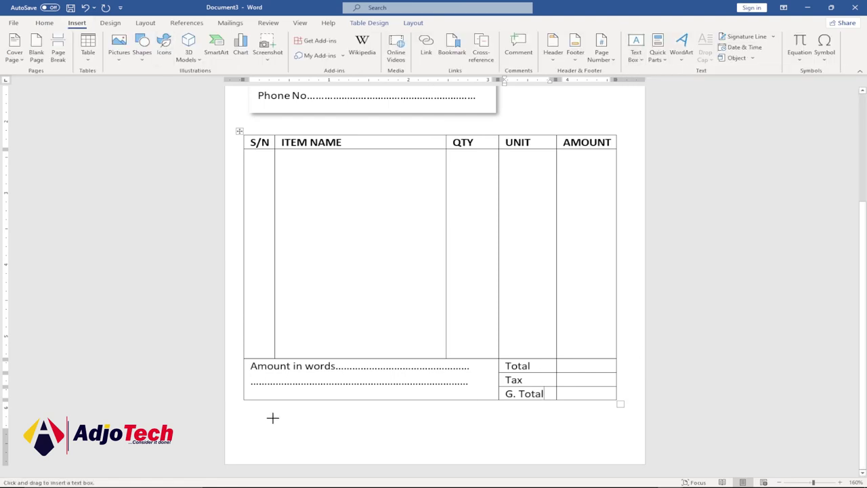
{"action": "mouse_move", "coordinate": [254, 410]}
{"action": "left_mouse_down"}
{"action": "mouse_move", "coordinate": [357, 447]}
{"action": "mouse_move", "coordinate": [406, 453]}
{"action": "left_mouse_up"}
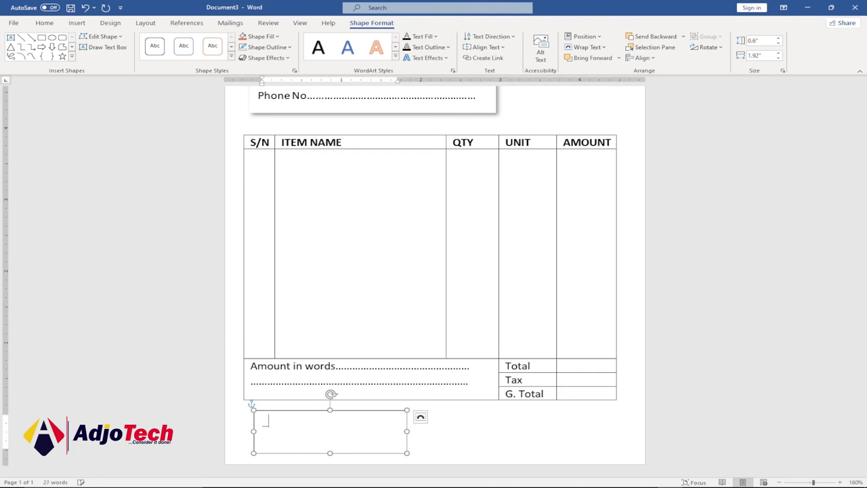
Add a solid signature line in the text box with "Customer.s Signature" written beneath it.
{"action": "type", "text": "________________________"}
{"action": "key", "text": "Return"}
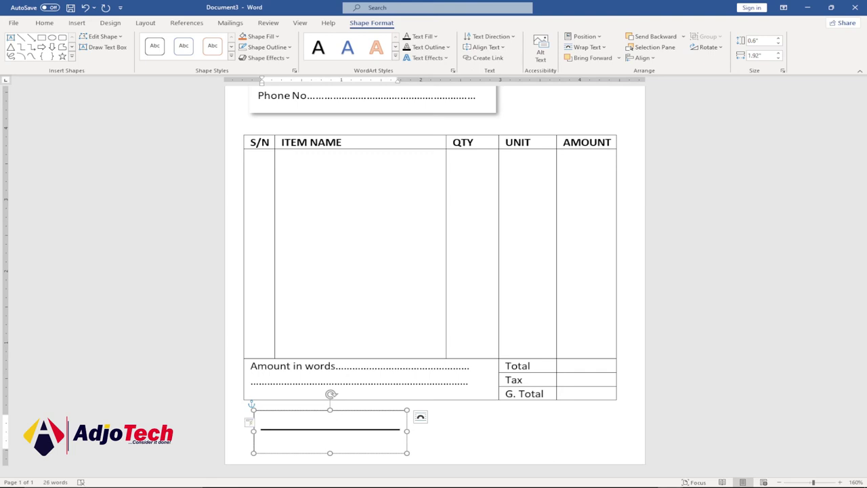
{"action": "type", "text": "Customer.s Sin"}
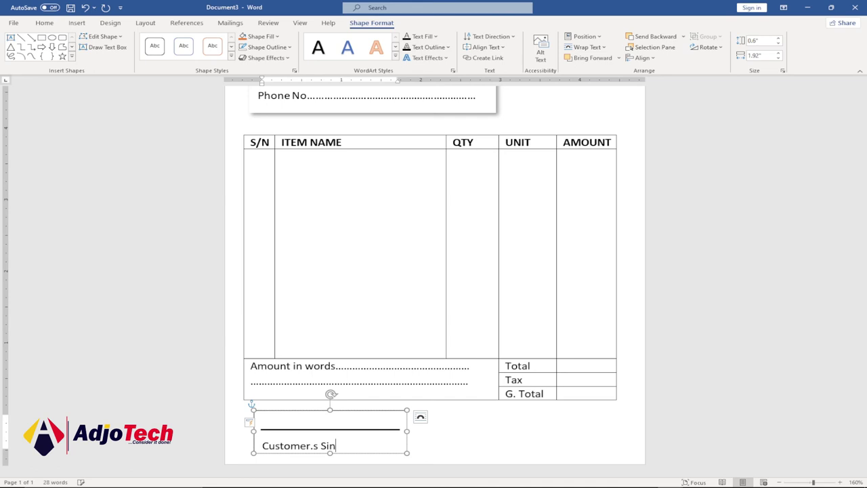
{"action": "key", "text": "BackSpace"}
{"action": "type", "text": "gnature"}
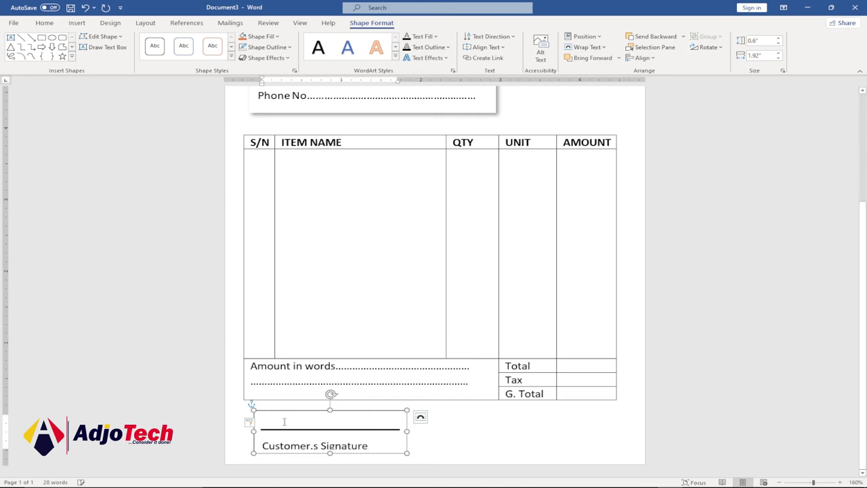
Center the signature line and its label, and remove the space after the paragraphs.
{"action": "left_click_drag", "start_coordinate": [371, 447], "coordinate": [264, 419]}
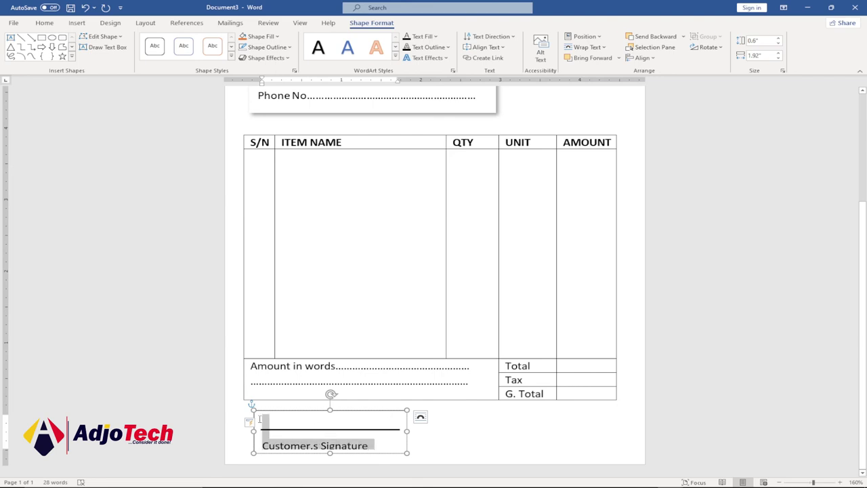
{"action": "left_click", "coordinate": [39, 23]}
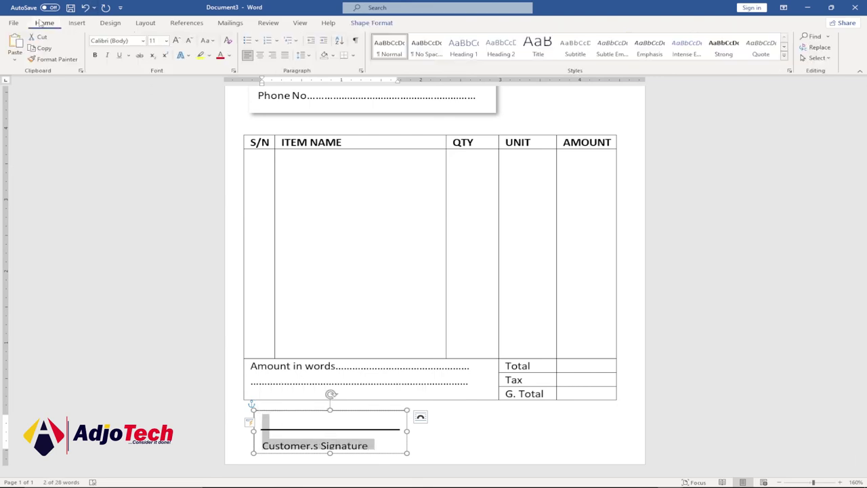
{"action": "left_click", "coordinate": [260, 55]}
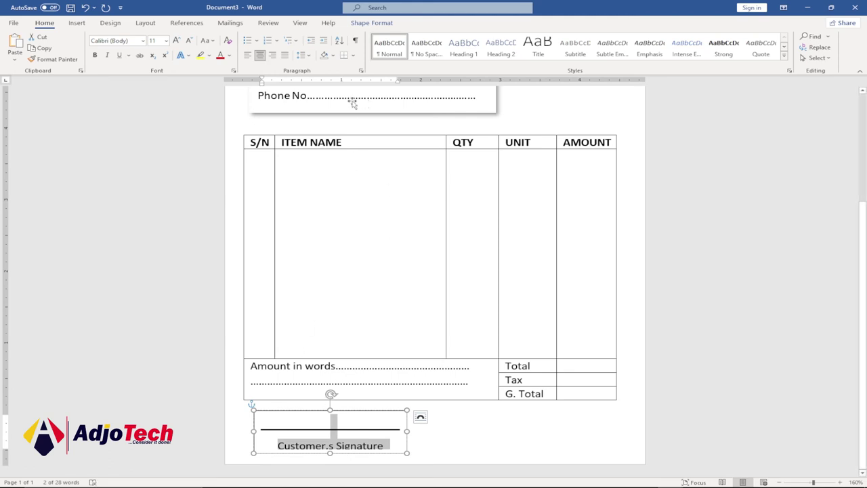
{"action": "left_click", "coordinate": [307, 56]}
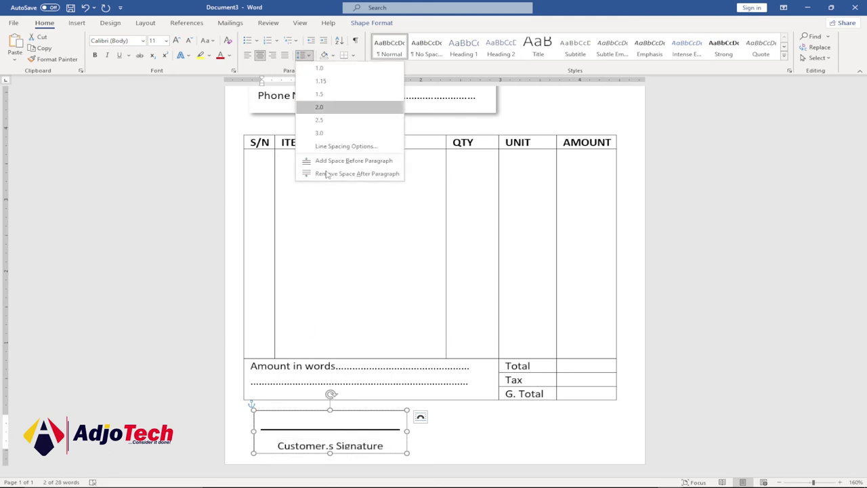
{"action": "left_click", "coordinate": [357, 173]}
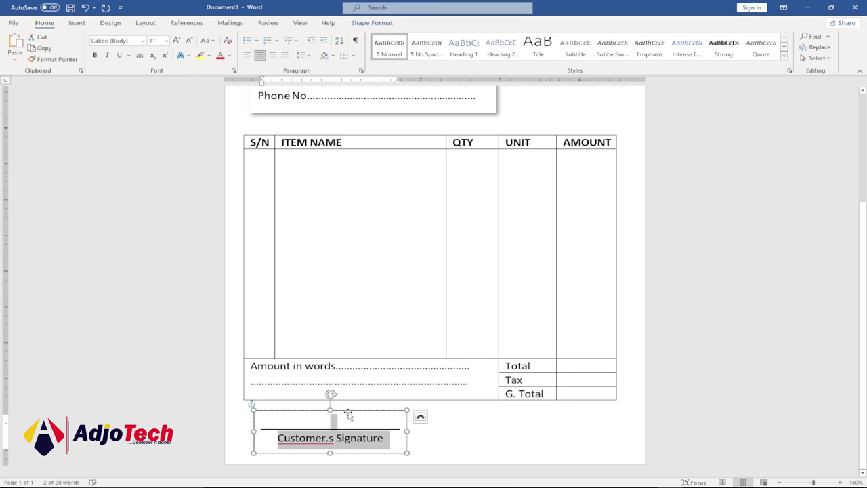
Replace the full stop in the signature label with an apostrophe so it reads "Customer's Signature".
{"action": "left_click", "coordinate": [330, 439]}
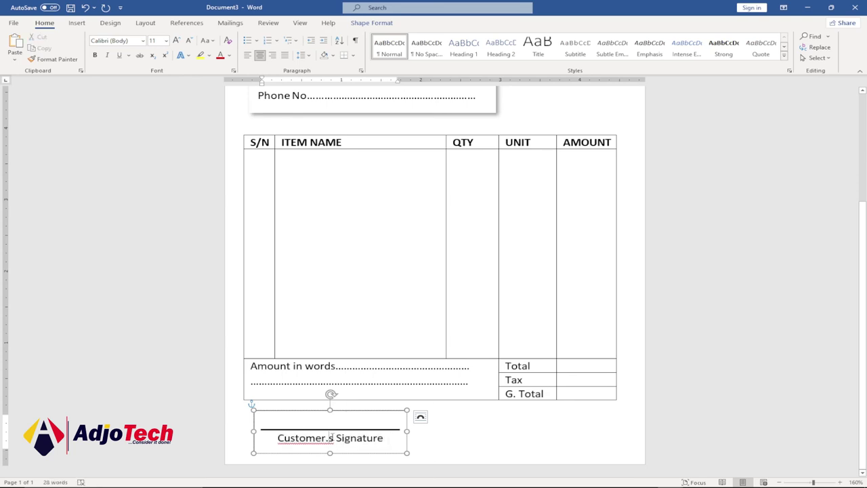
{"action": "key", "text": "BackSpace"}
{"action": "type", "text": "'"}
Duplicate the customer's signature box, place the copy level with it below the totals cells, and put the cursor in the copy's label.
{"action": "left_click", "coordinate": [315, 410]}
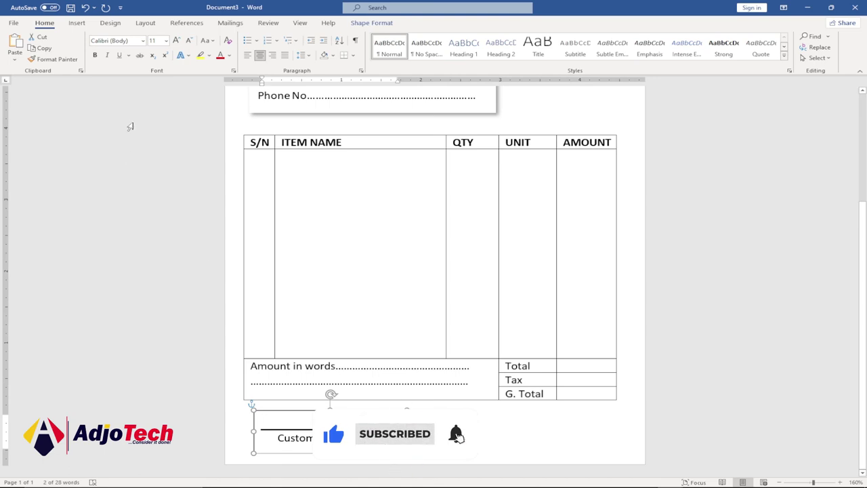
{"action": "left_click", "coordinate": [16, 25]}
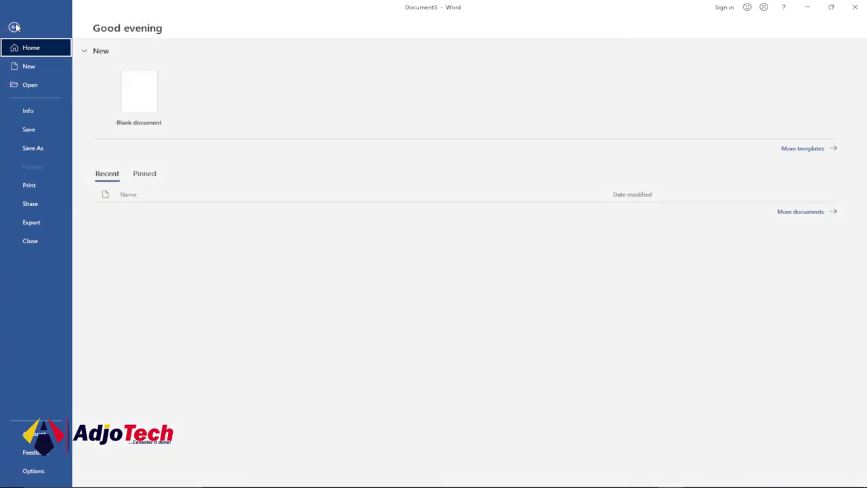
{"action": "left_click", "coordinate": [17, 28]}
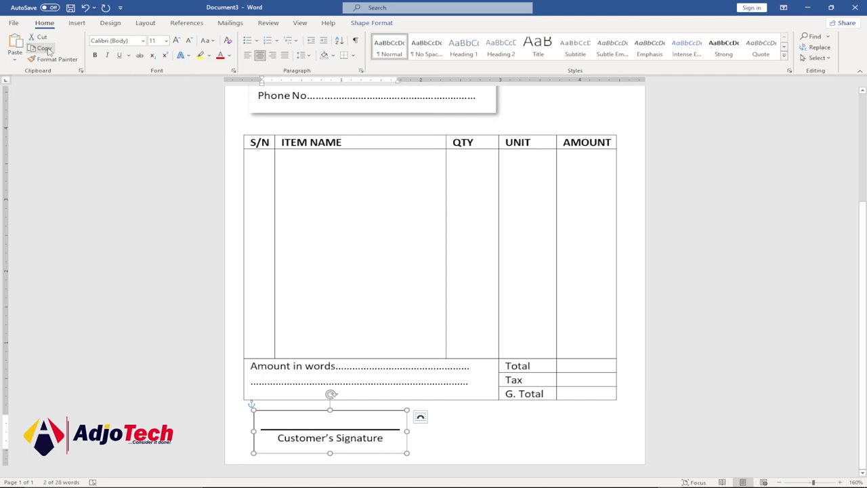
{"action": "left_click", "coordinate": [439, 422]}
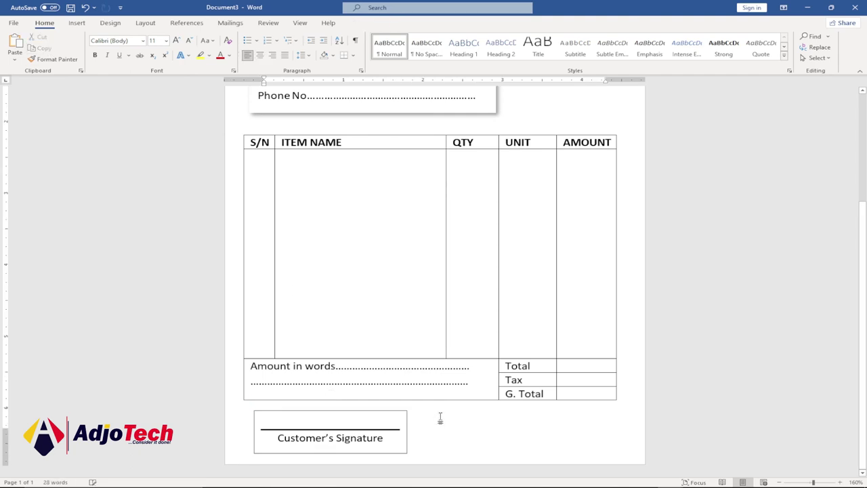
{"action": "key", "text": "ctrl+v"}
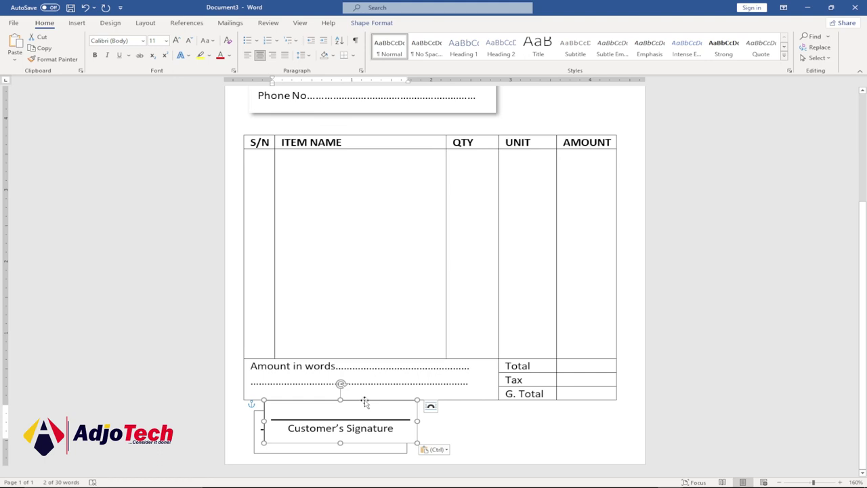
{"action": "left_click_drag", "start_coordinate": [365, 403], "coordinate": [555, 411]}
{"action": "left_click", "coordinate": [524, 438]}
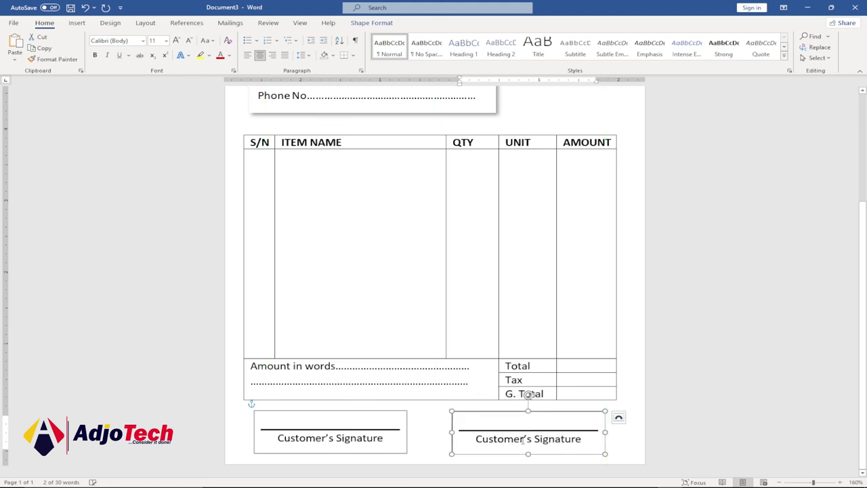
Replace "Customer" with "Manger" in the copied signature label so it reads "Manger's Signature".
{"action": "left_click_drag", "start_coordinate": [524, 440], "coordinate": [476, 441]}
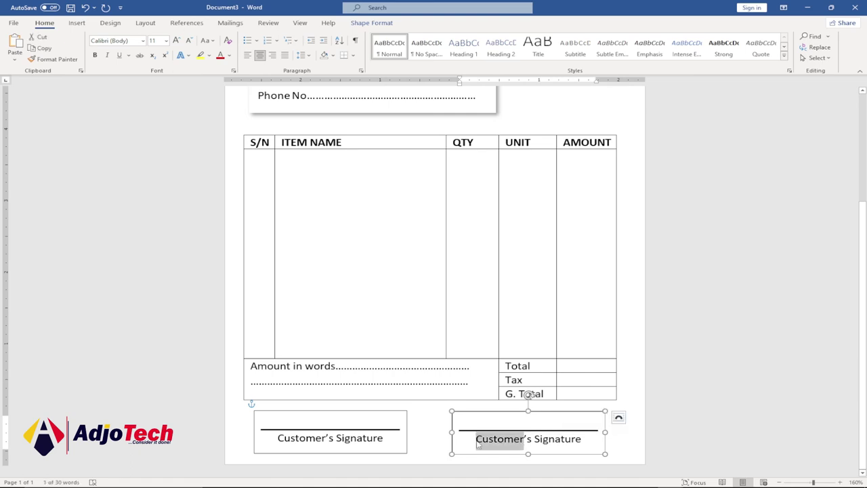
{"action": "type", "text": "Mangers"}
{"action": "key", "text": "BackSpace"}
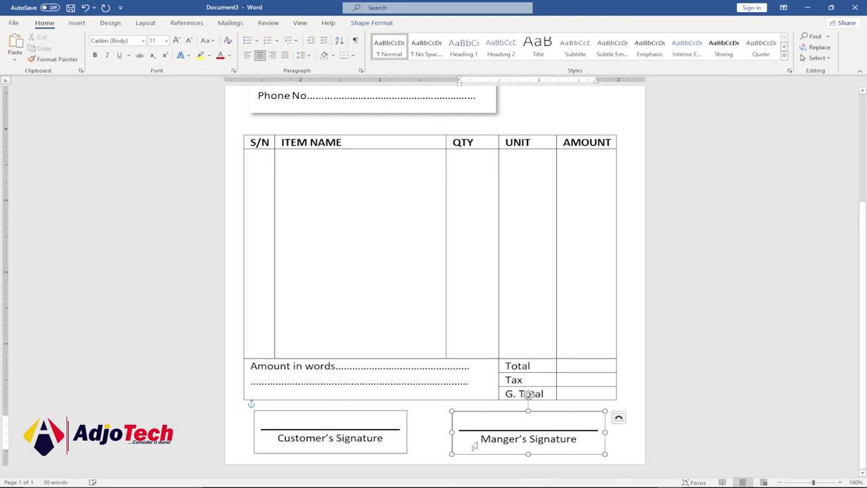
{"action": "left_click", "coordinate": [434, 426]}
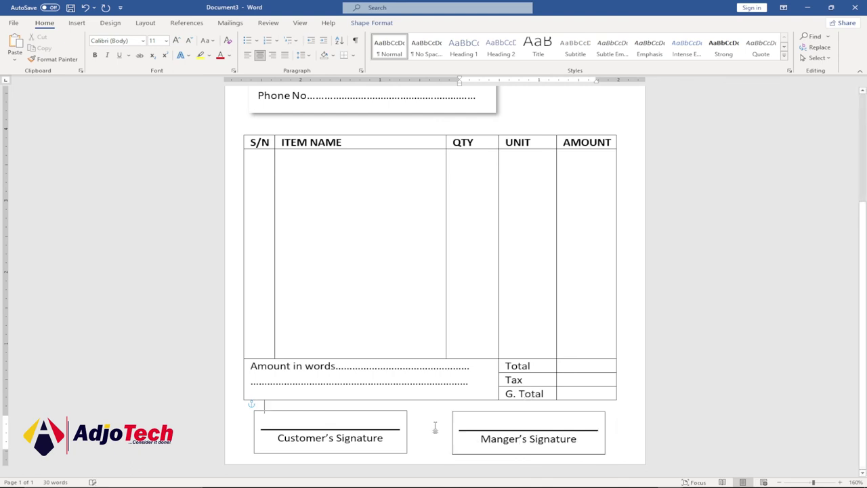
Remove the outline from both the customer's signature box and the copied signature box beside it.
{"action": "left_click", "coordinate": [391, 412]}
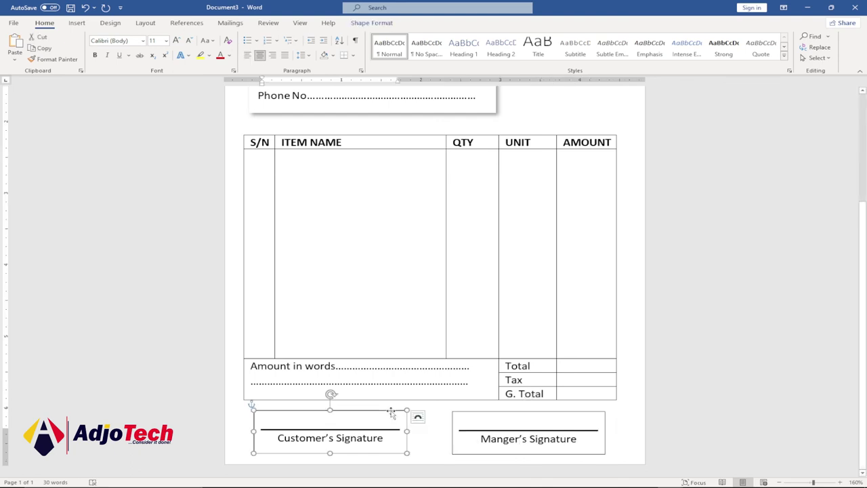
{"action": "left_click", "coordinate": [364, 23]}
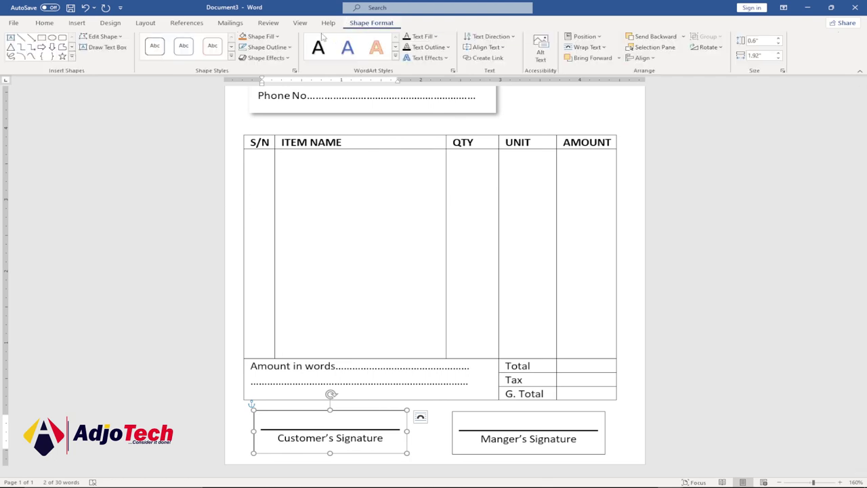
{"action": "left_click", "coordinate": [290, 47]}
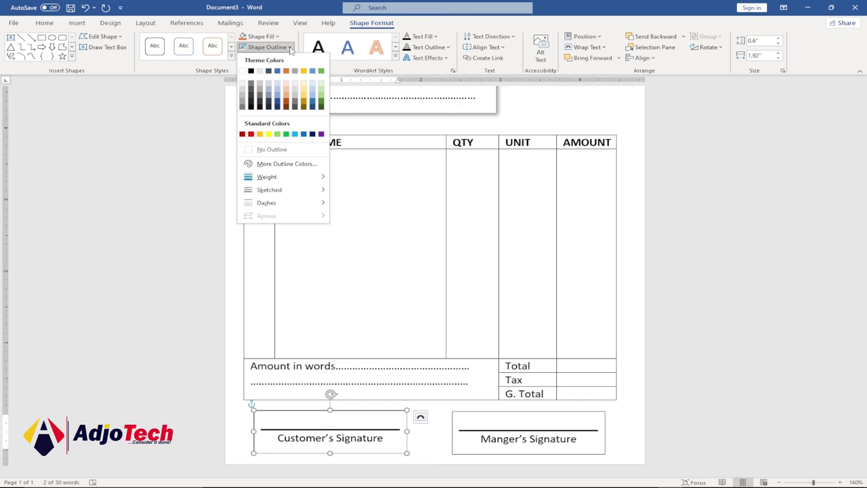
{"action": "left_click", "coordinate": [284, 149]}
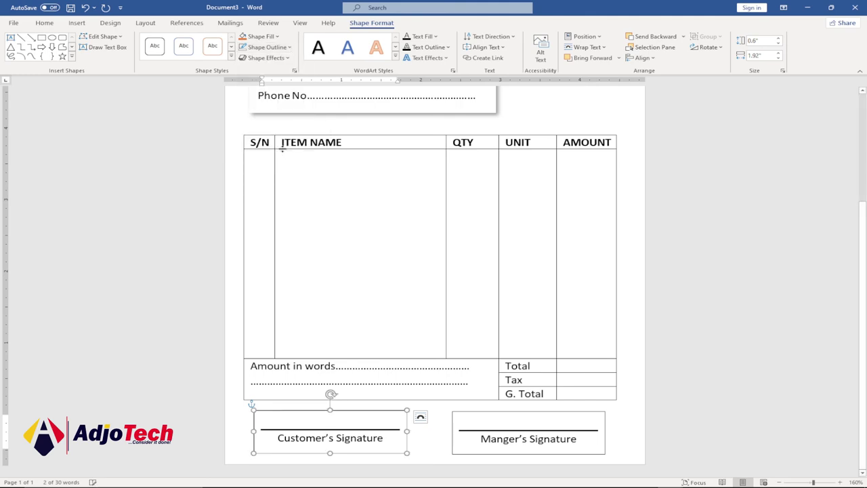
{"action": "left_click", "coordinate": [524, 413]}
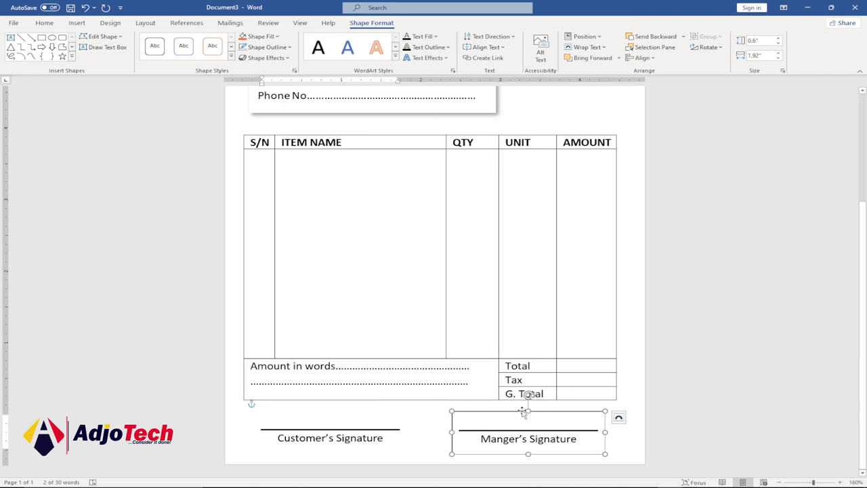
{"action": "left_click", "coordinate": [290, 47]}
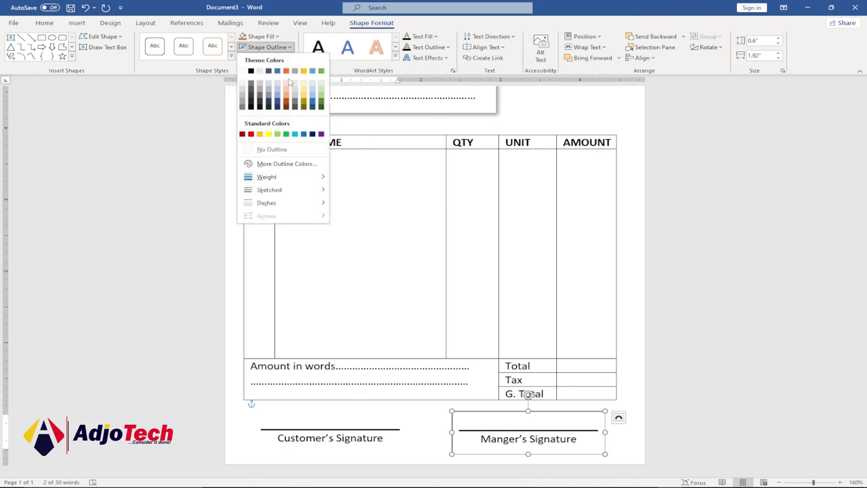
{"action": "left_click", "coordinate": [275, 147]}
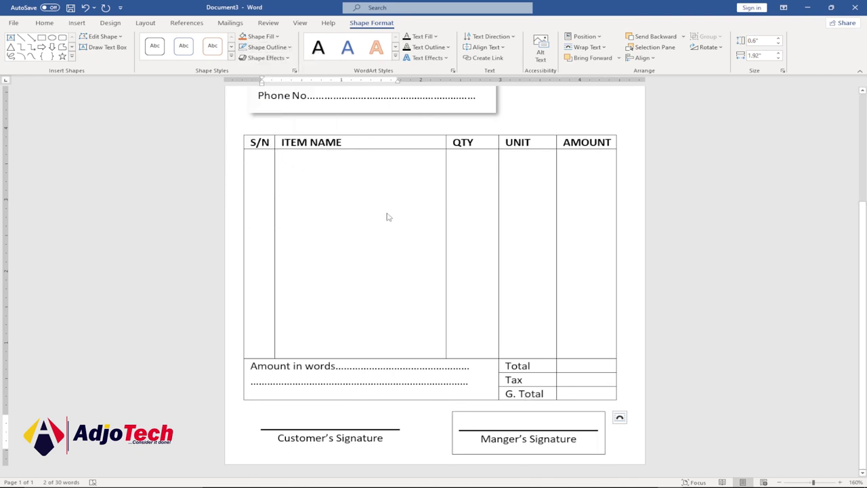
{"action": "left_click", "coordinate": [391, 218]}
Review the full invoice layout, from the company header and customer details to the item table, totals and signature lines.
{"action": "scroll", "coordinate": [399, 210], "scroll_direction": "up", "scroll_amount": 3}
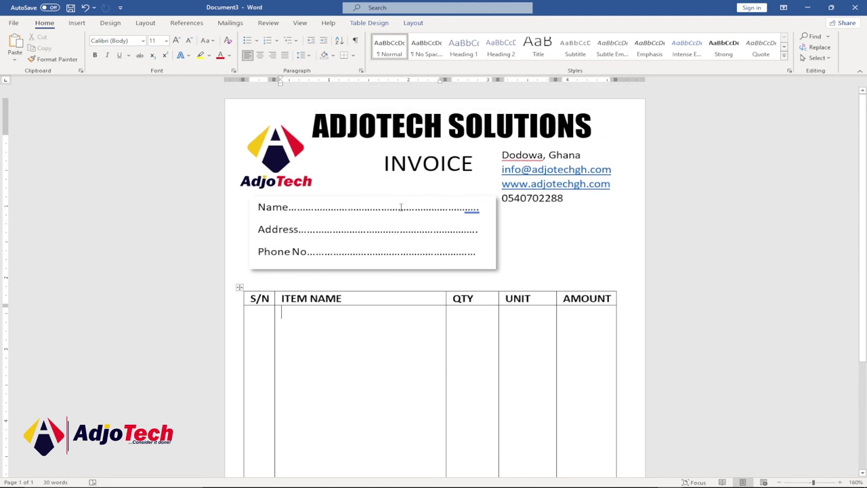
{"action": "scroll", "coordinate": [400, 203], "scroll_direction": "down", "scroll_amount": 2}
{"action": "scroll", "coordinate": [440, 201], "scroll_direction": "up", "scroll_amount": 3}
{"action": "left_click", "coordinate": [110, 23]}
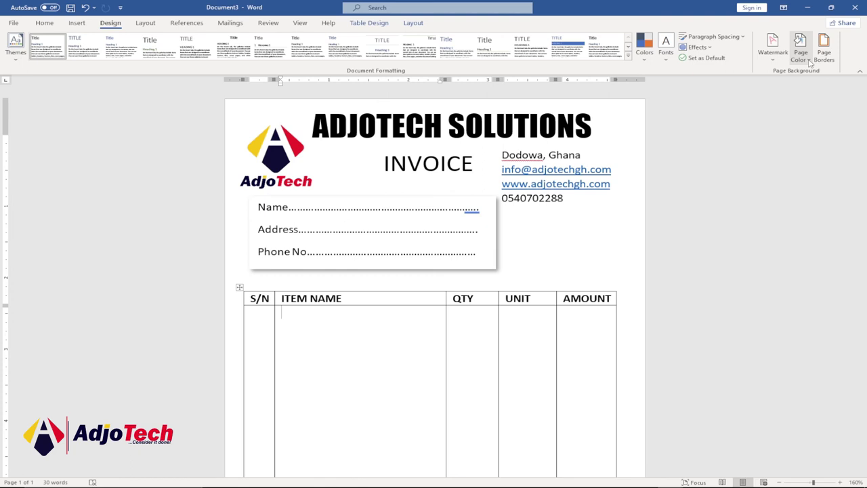
{"action": "left_click", "coordinate": [810, 62]}
{"action": "scroll", "coordinate": [555, 244], "scroll_direction": "down", "scroll_amount": 4}
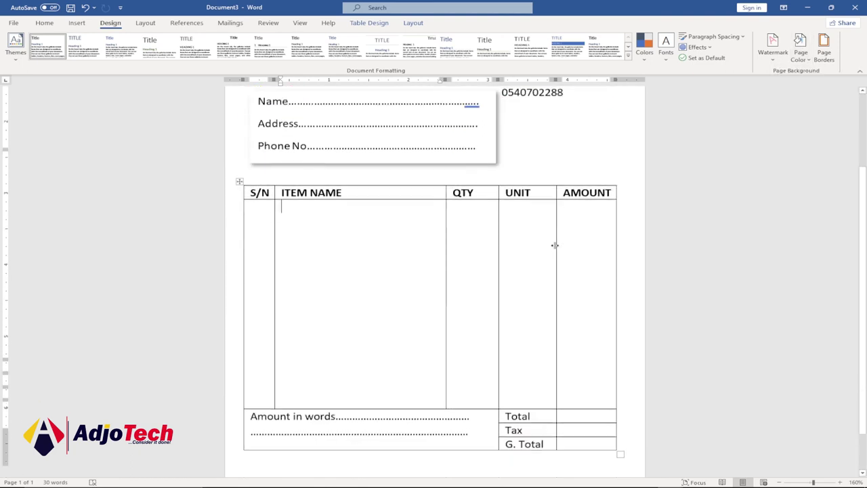
{"action": "scroll", "coordinate": [553, 244], "scroll_direction": "up", "scroll_amount": 4}
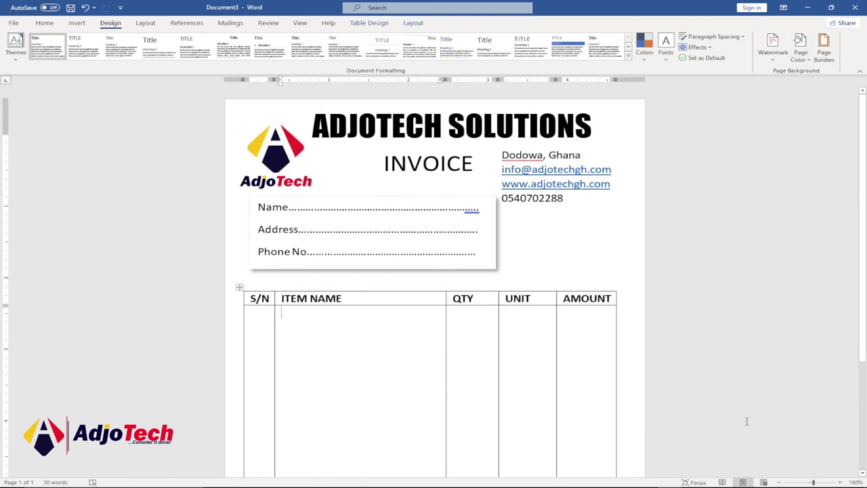
{"action": "left_click", "coordinate": [780, 482]}
{"action": "left_click", "coordinate": [779, 482]}
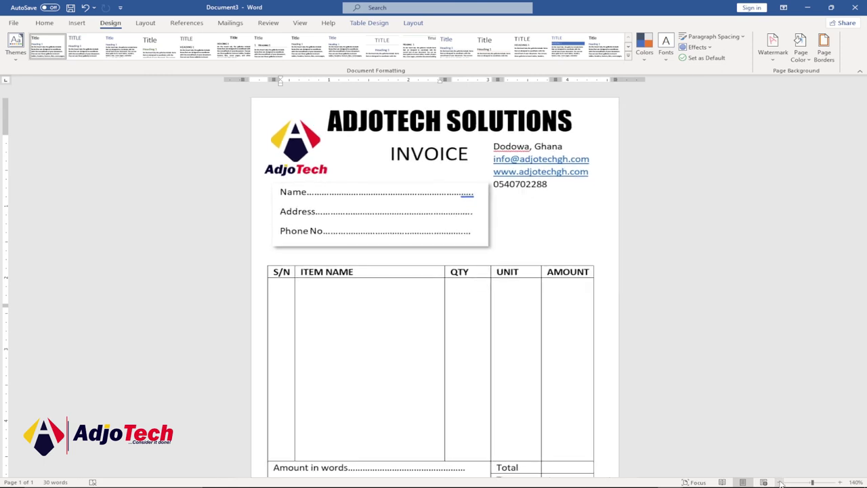
{"action": "left_click", "coordinate": [779, 482]}
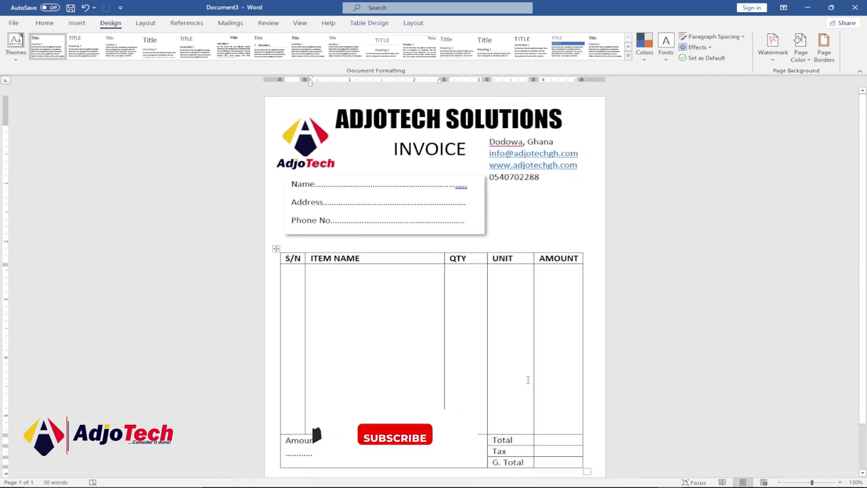
{"action": "scroll", "coordinate": [528, 381], "scroll_direction": "down", "scroll_amount": 1}
{"action": "scroll", "coordinate": [527, 380], "scroll_direction": "down", "scroll_amount": 1}
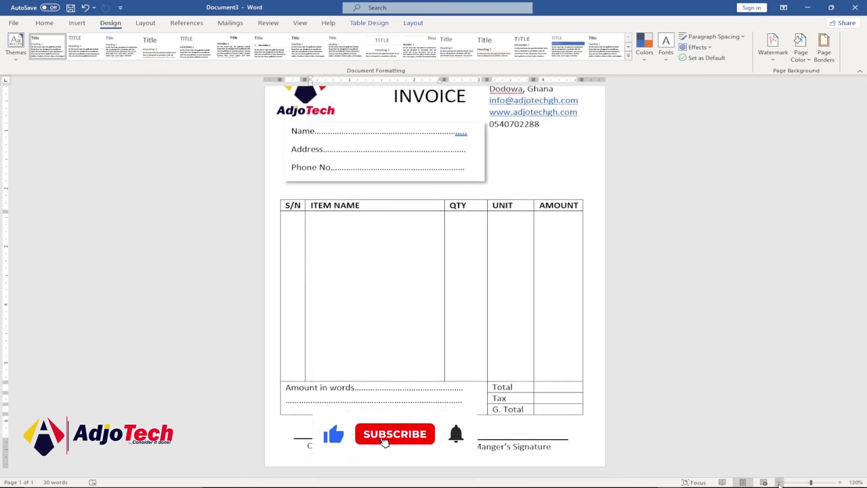
{"action": "left_click", "coordinate": [779, 482]}
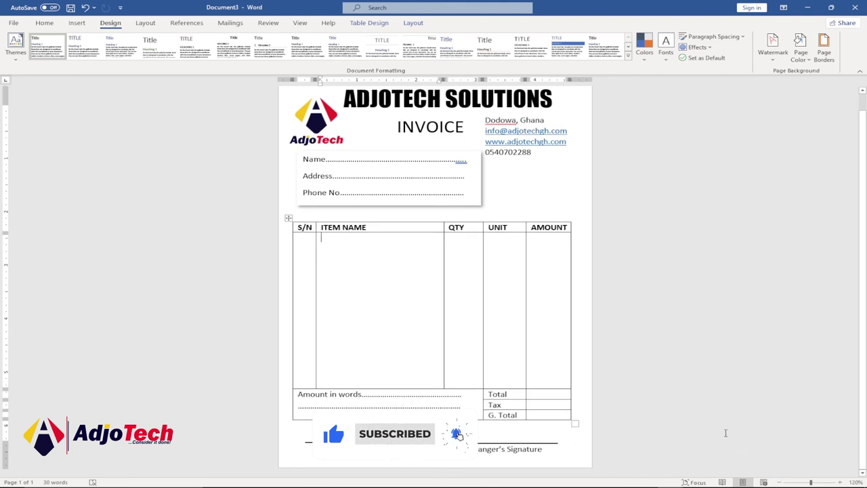